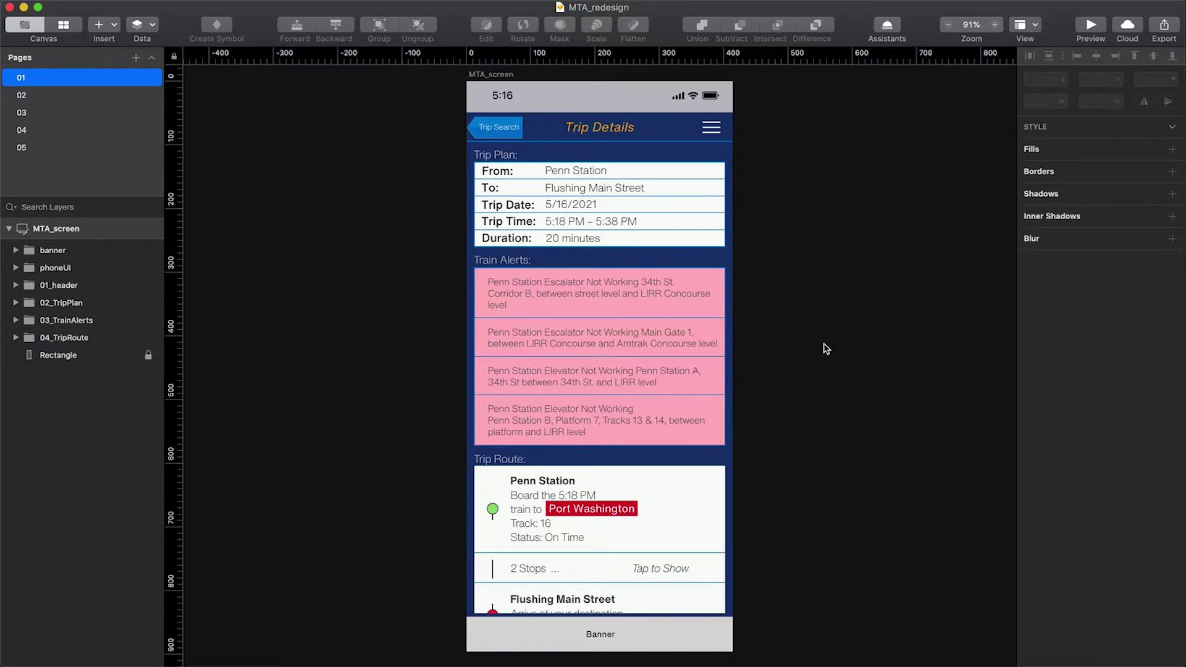
Make the header title Bold and transform it to uppercase TRIP DETAILS
key(z)
drag(437, 106, 777, 158)
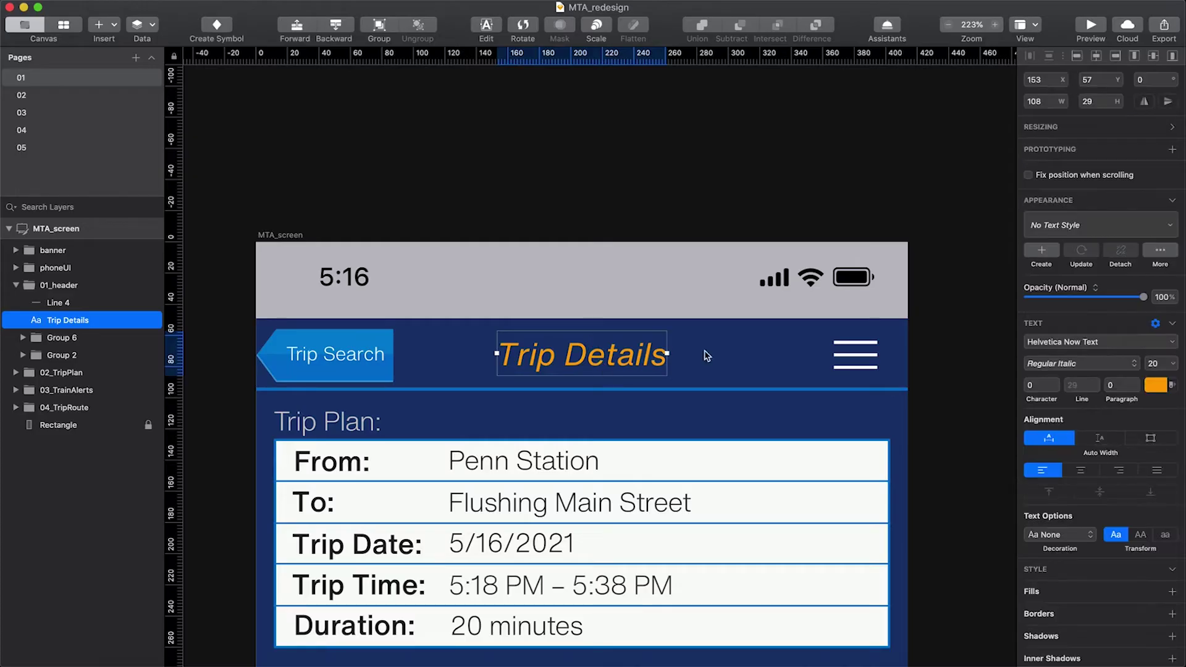
click(1111, 365)
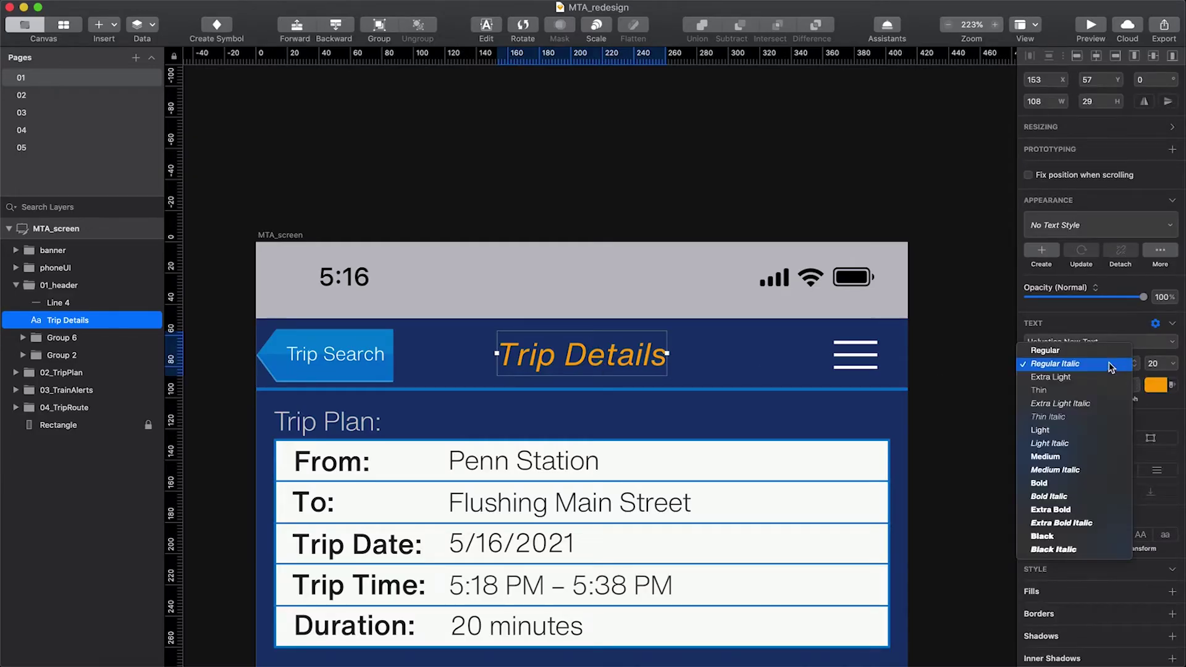
click(1088, 487)
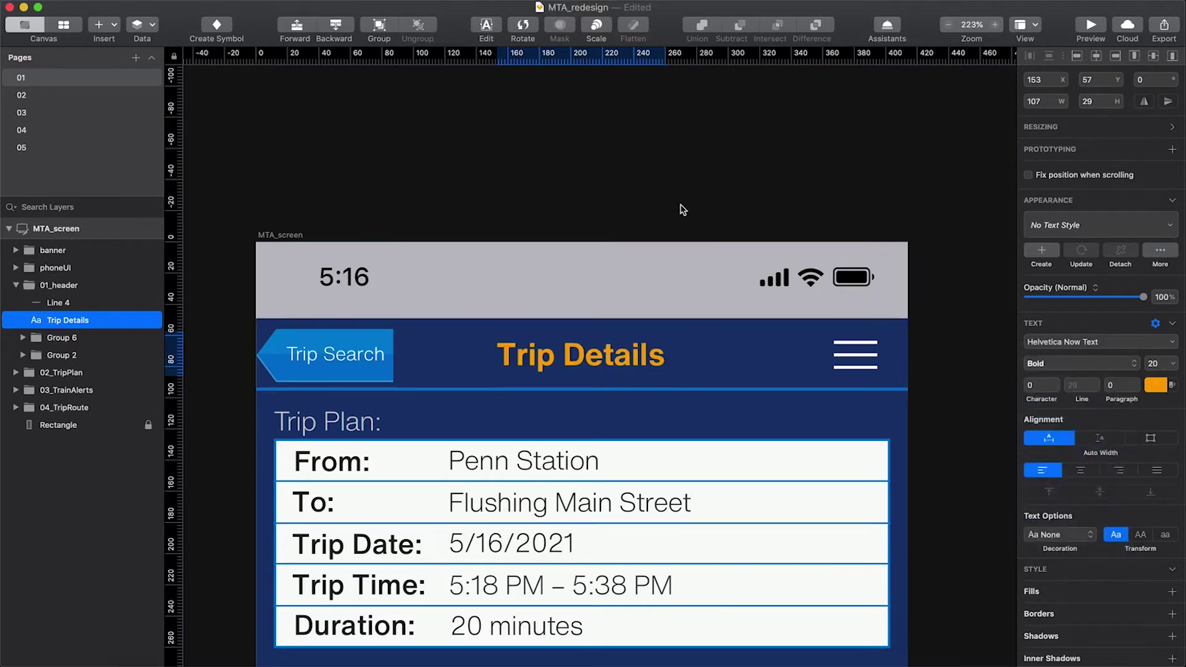
click(679, 196)
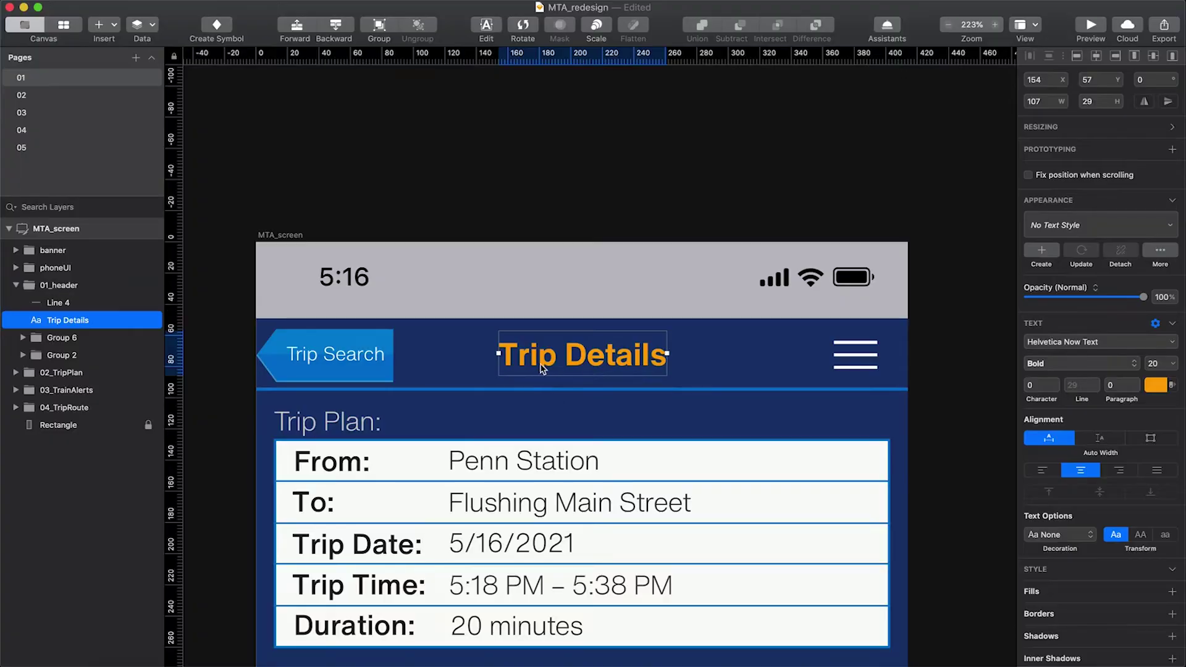
click(1140, 535)
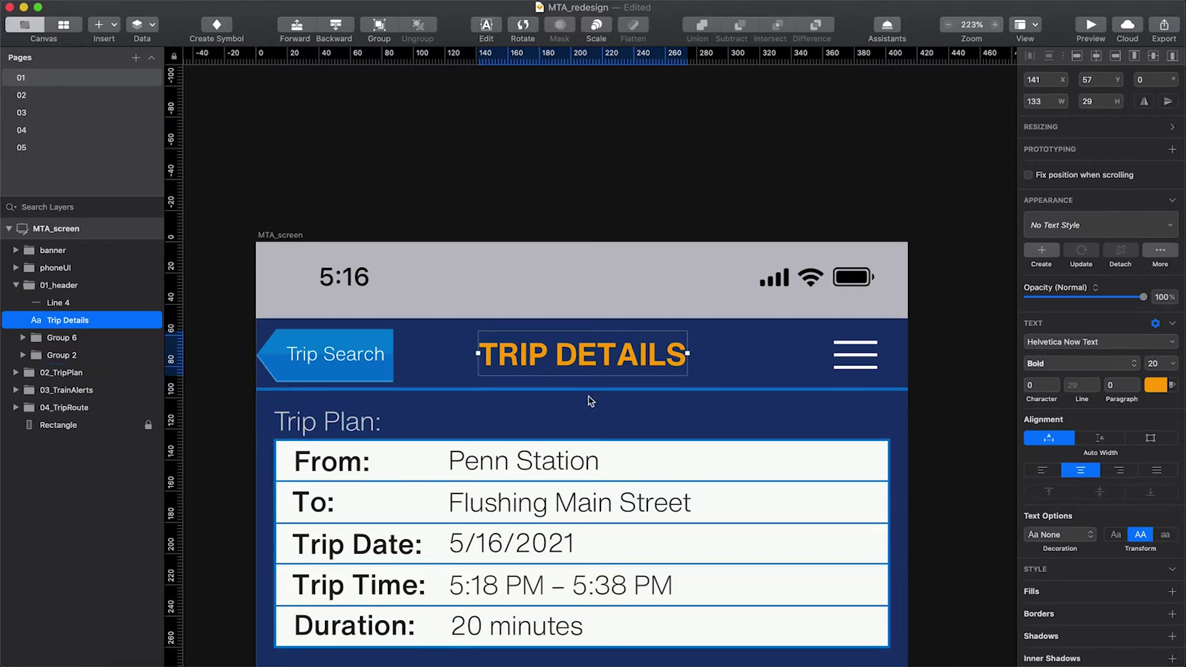
Hide the Trip Search button group to reveal BACK and set the header rule's border width to 1
click(370, 378)
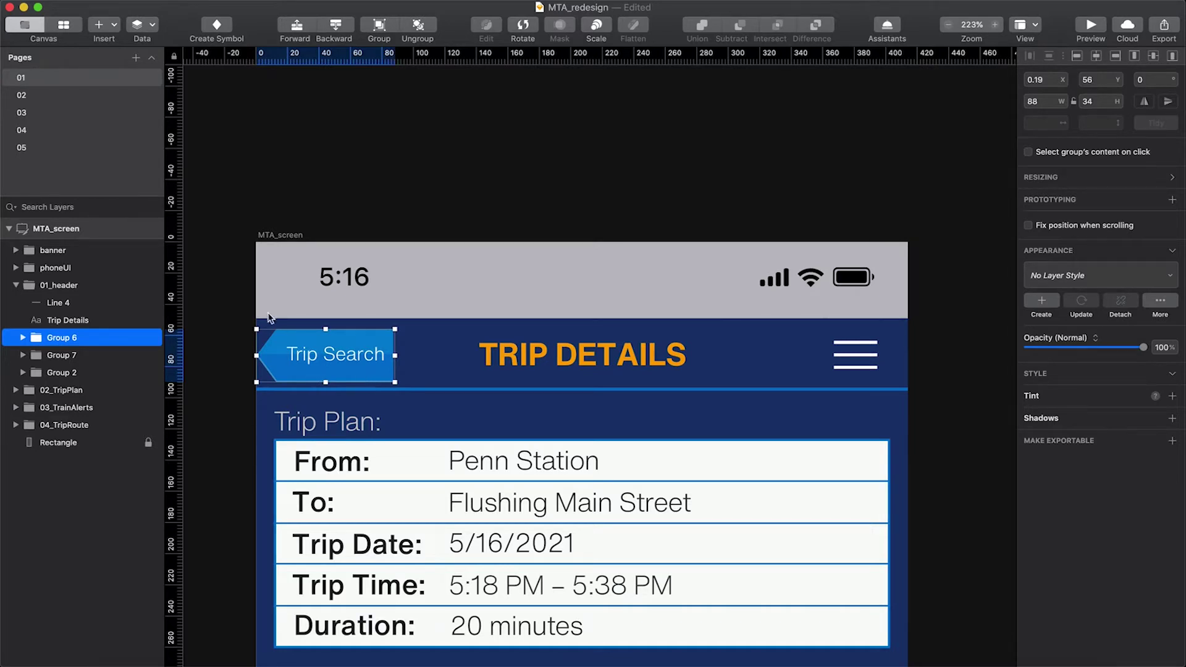
click(149, 338)
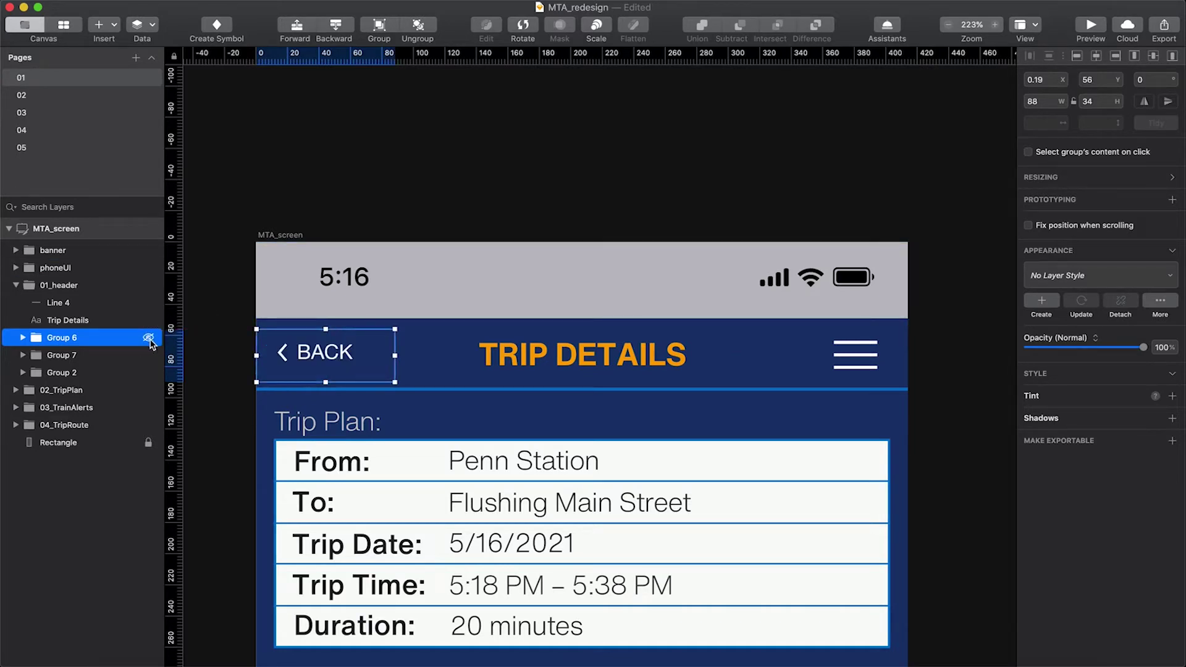
click(399, 389)
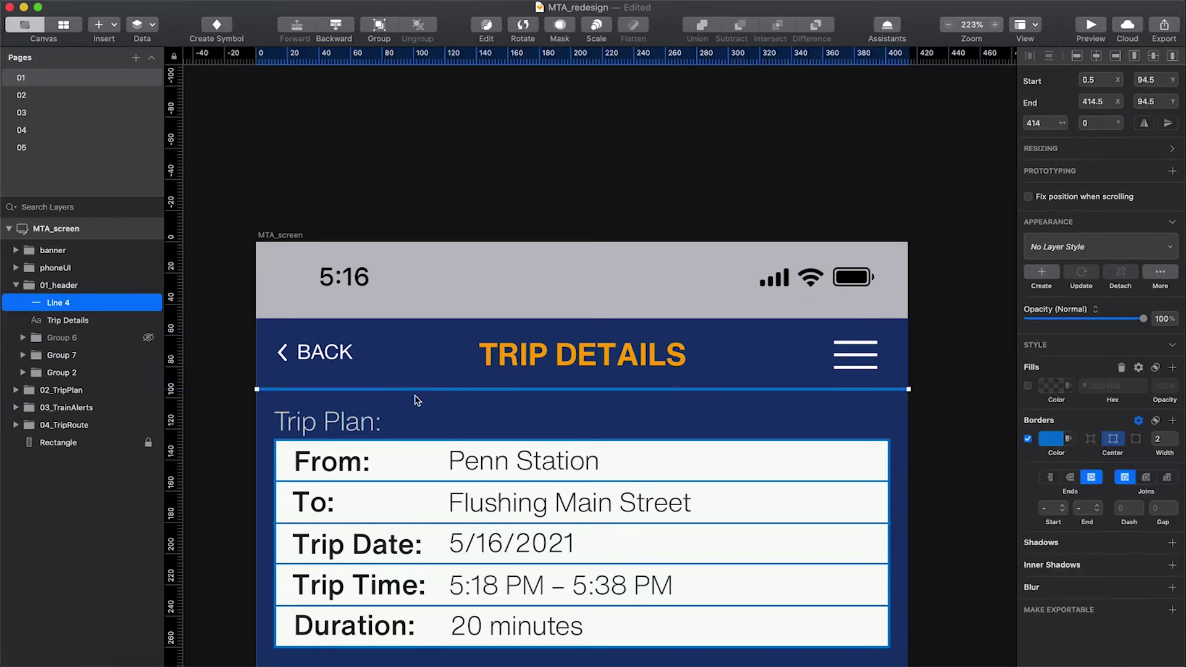
double_click(1154, 440)
text(1)
key(Return)
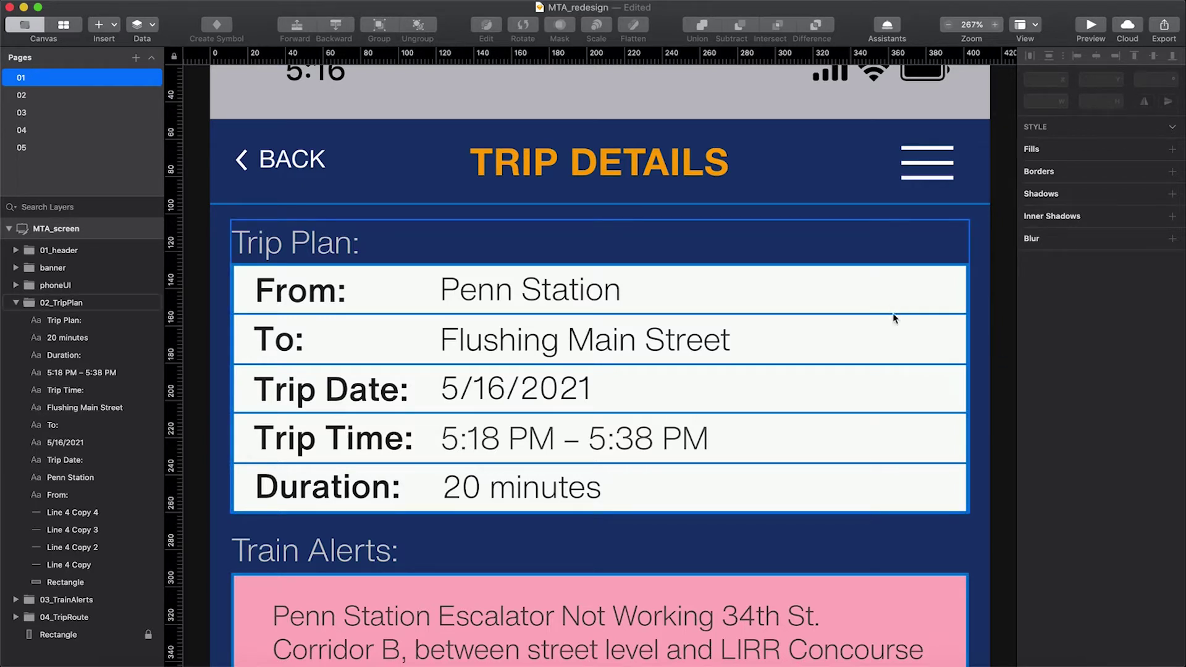
Delete the four row divider lines from the Trip Plan table
click(911, 498)
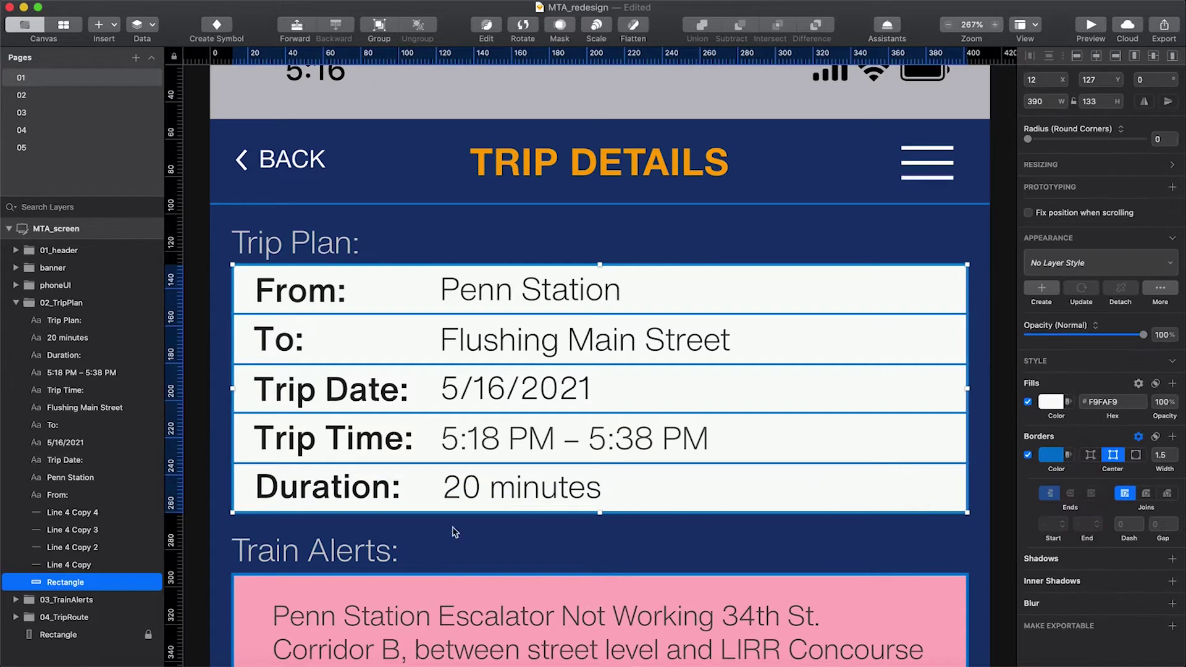
click(93, 512)
shift+click(90, 566)
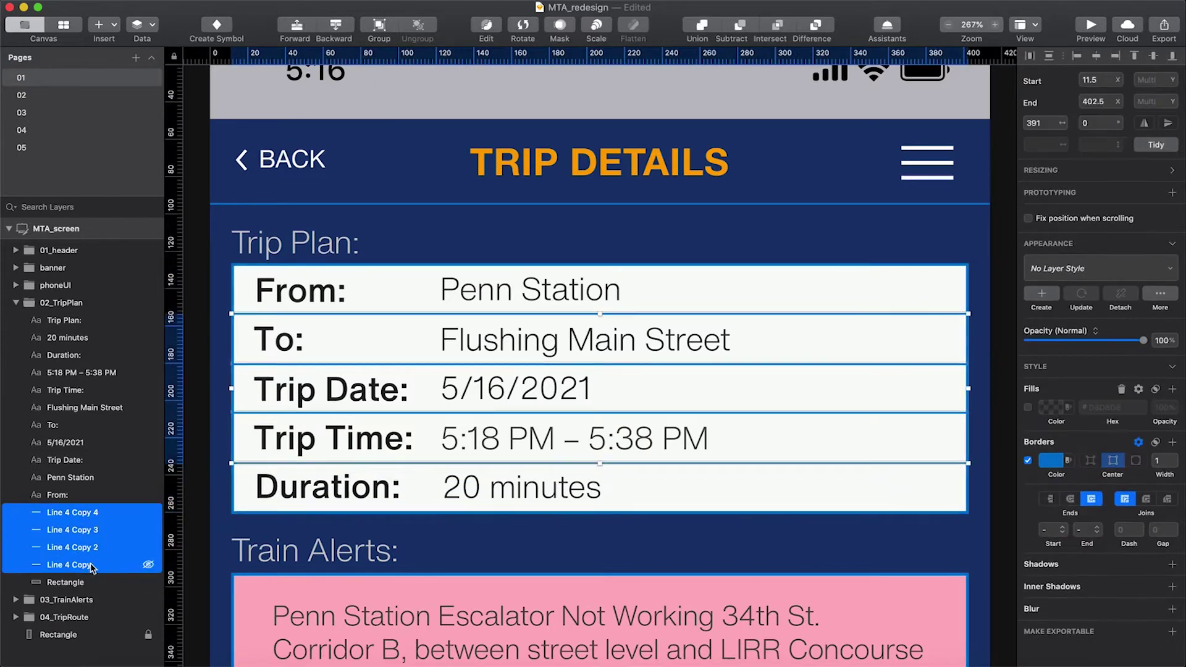
key(Delete)
Remove the Trip Plan box's border and give it a 4 px corner radius
click(62, 515)
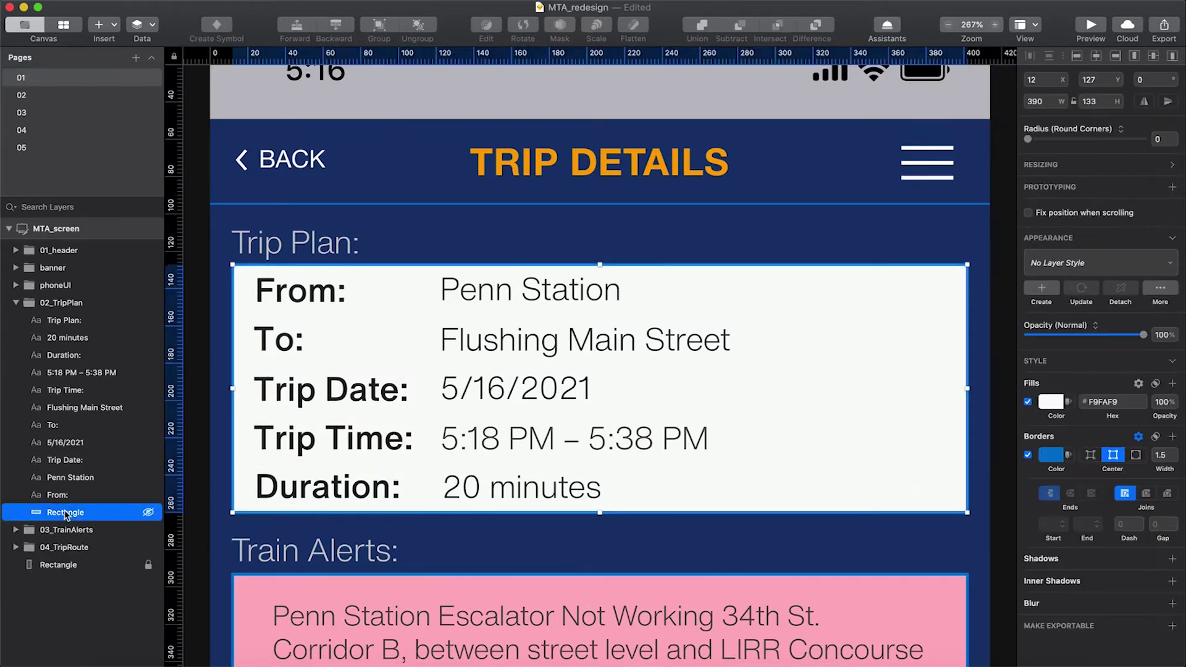
click(1028, 455)
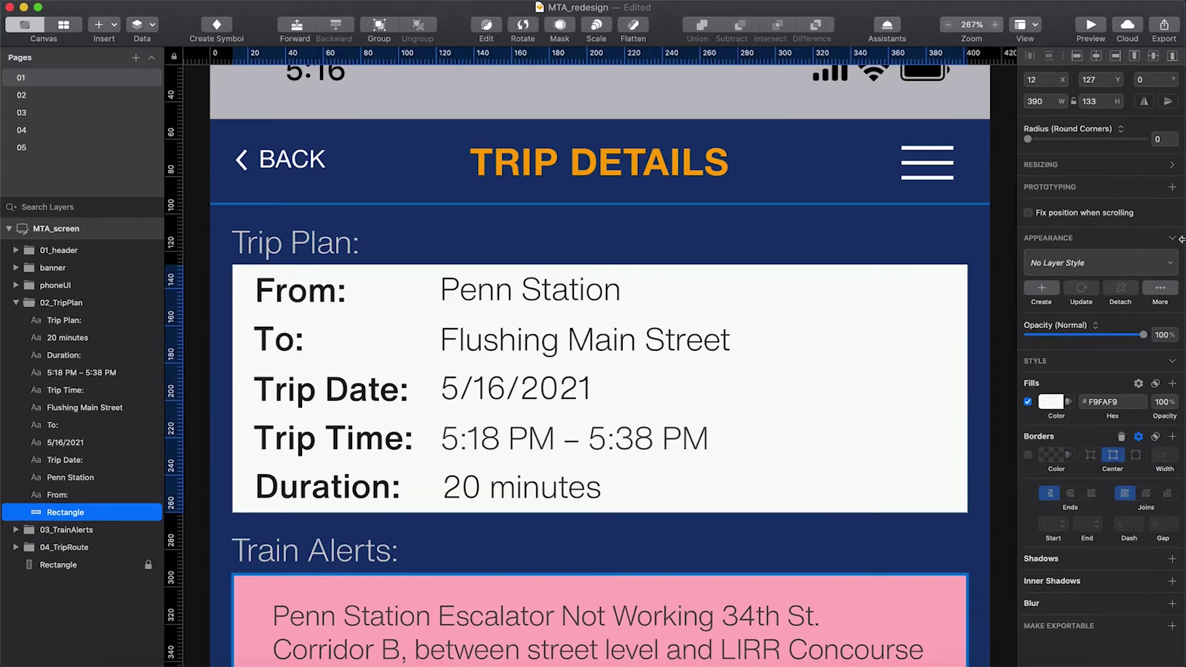
click(1159, 140)
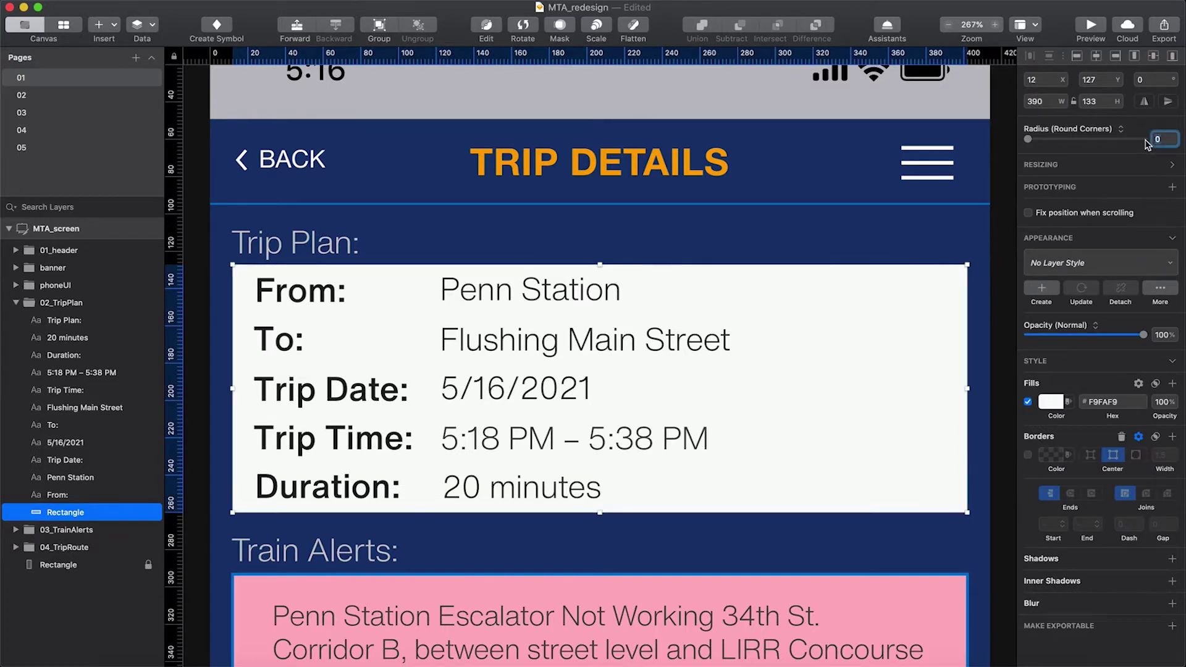
text(4)
key(Return)
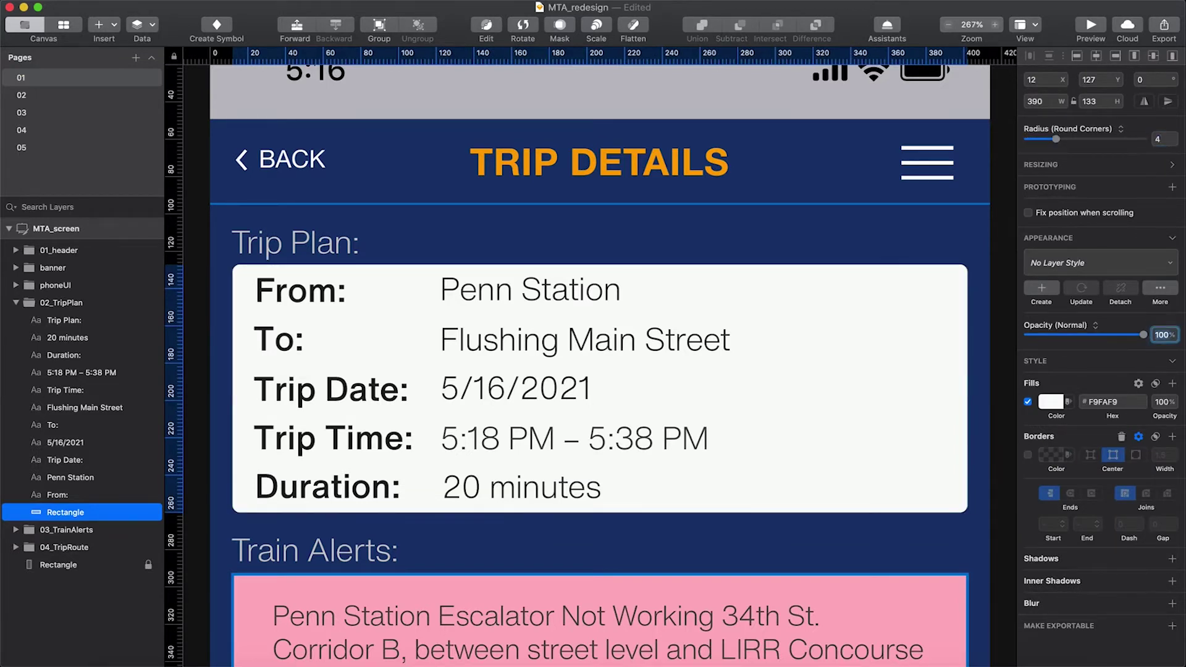
click(1008, 346)
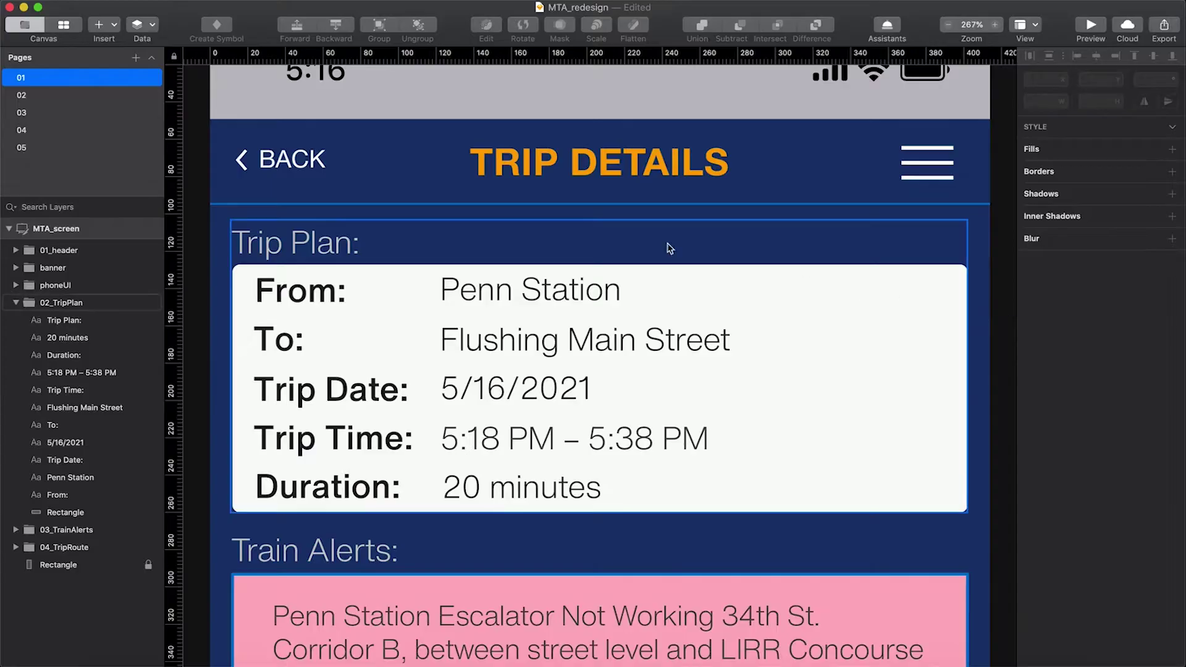
click(292, 250)
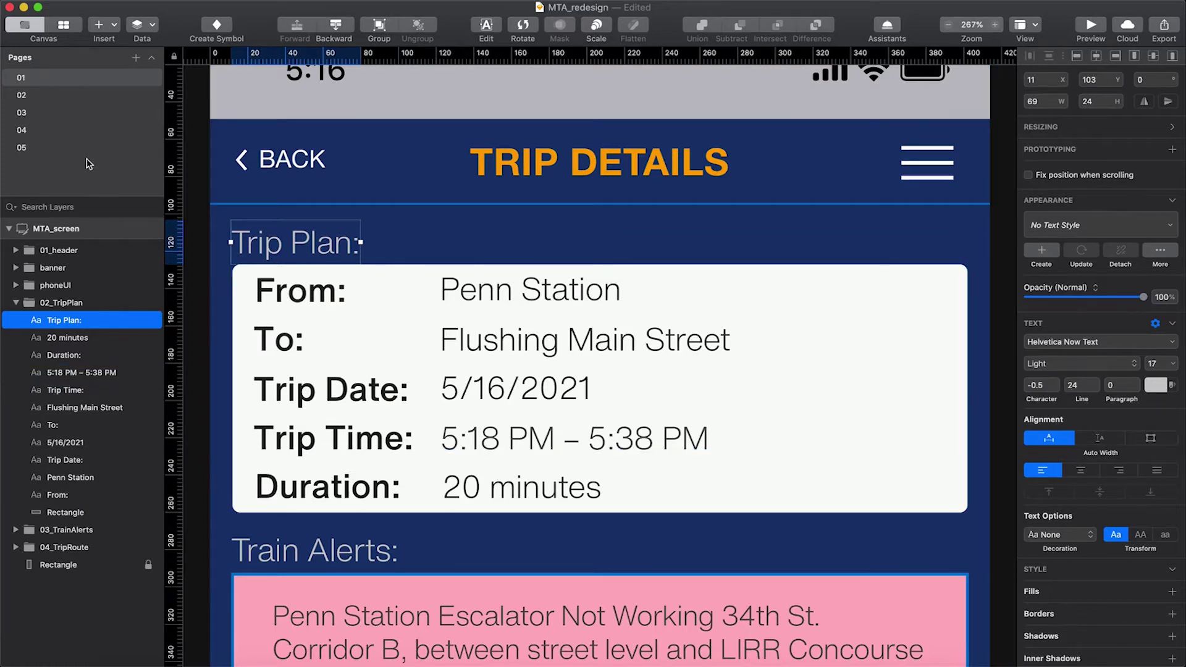
On page 02, reveal the Trip Plan variants with a heading divider, right-aligned labels and colon-less labels
click(86, 95)
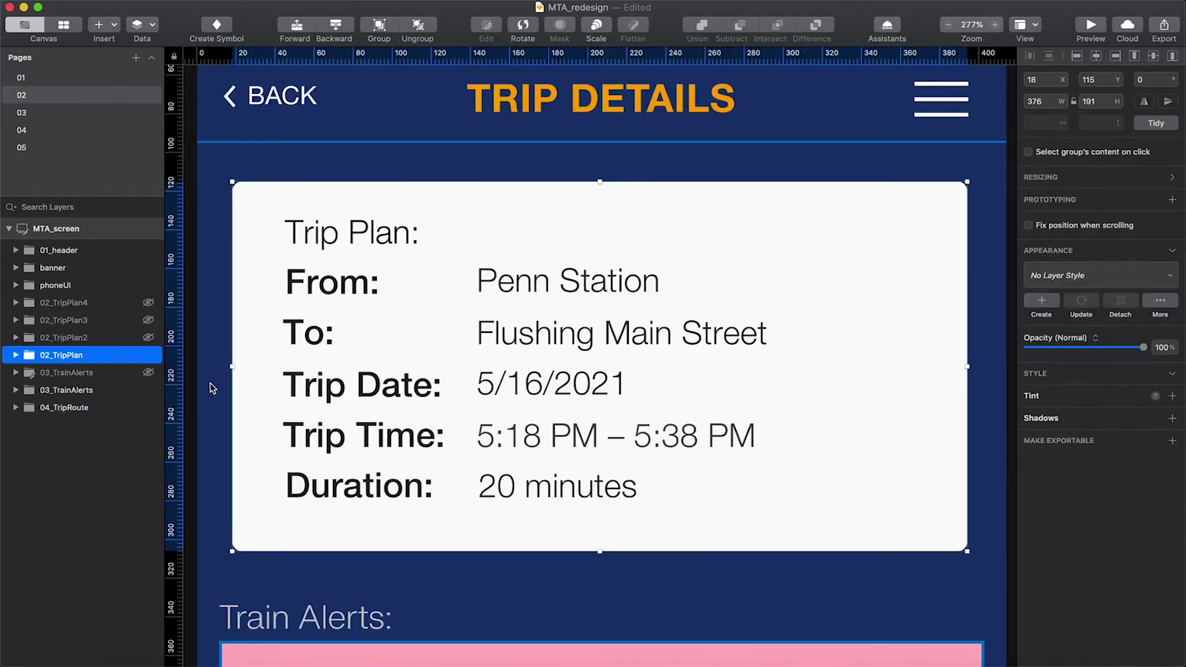
click(215, 388)
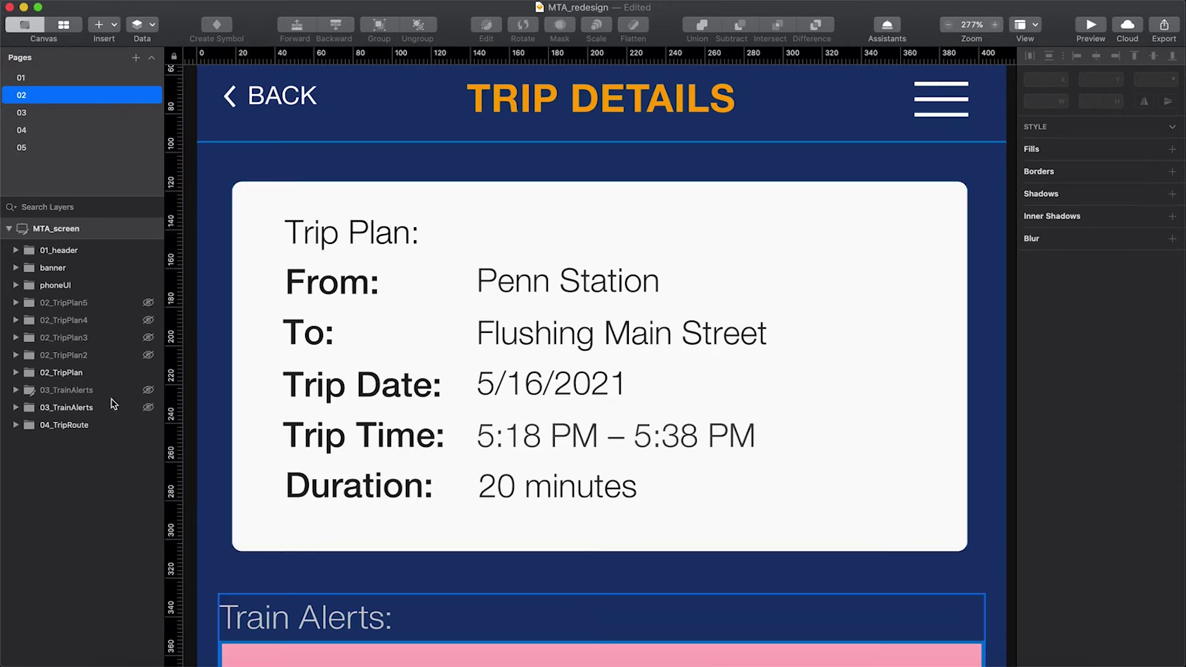
click(148, 356)
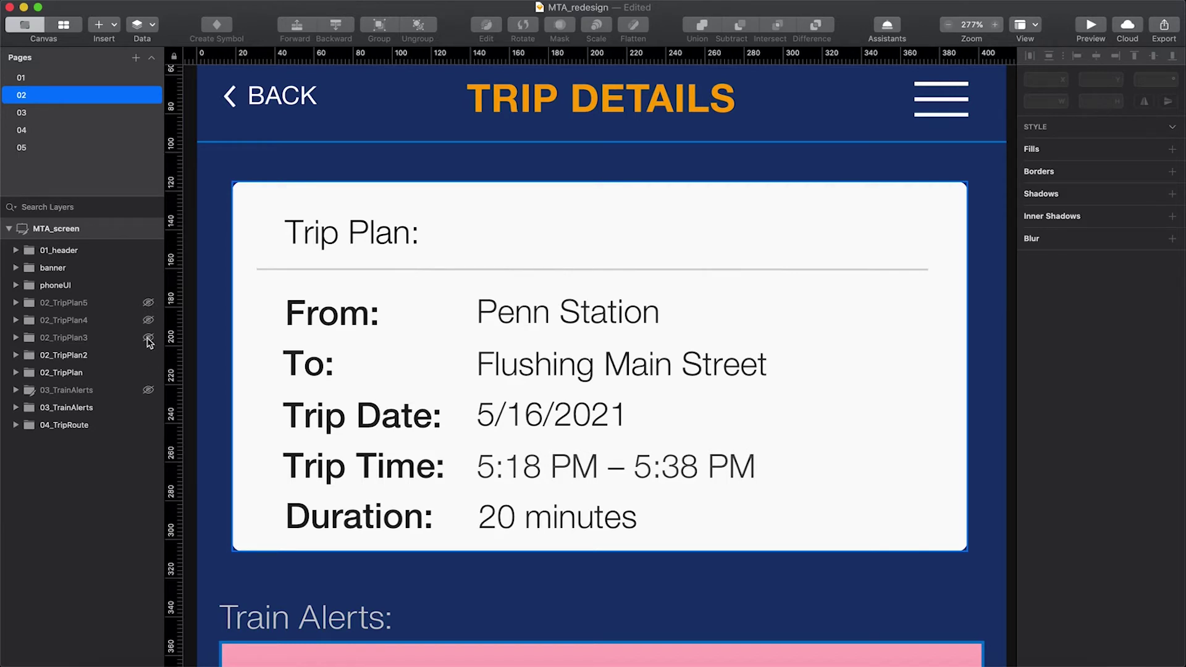
click(148, 338)
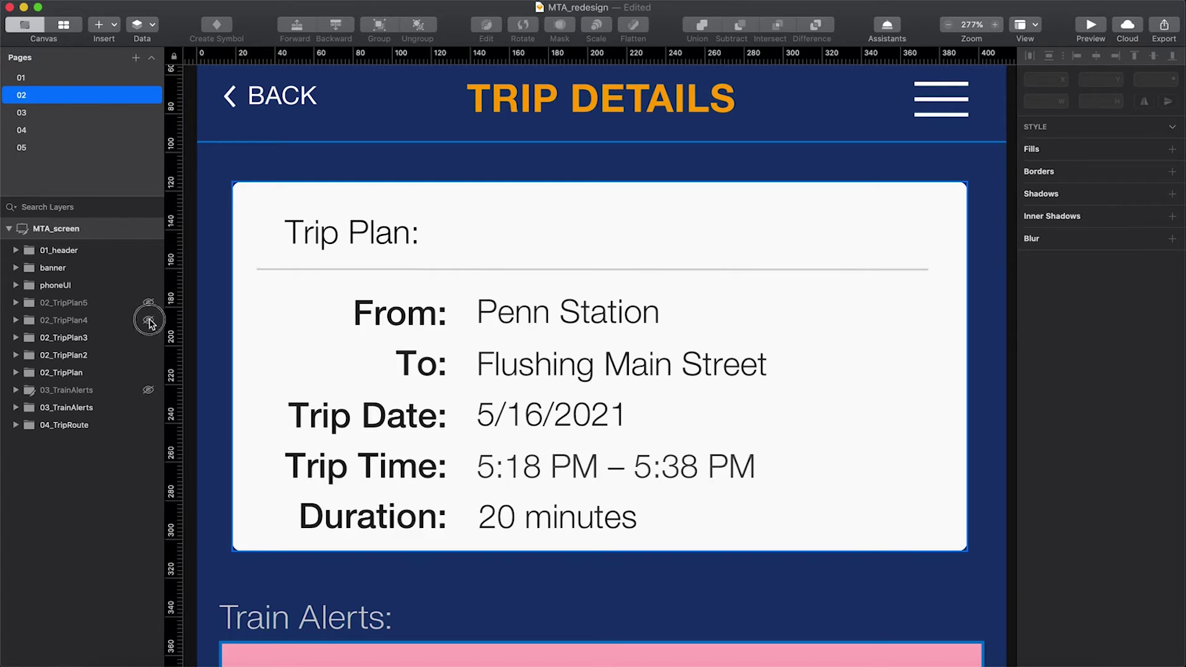
click(148, 323)
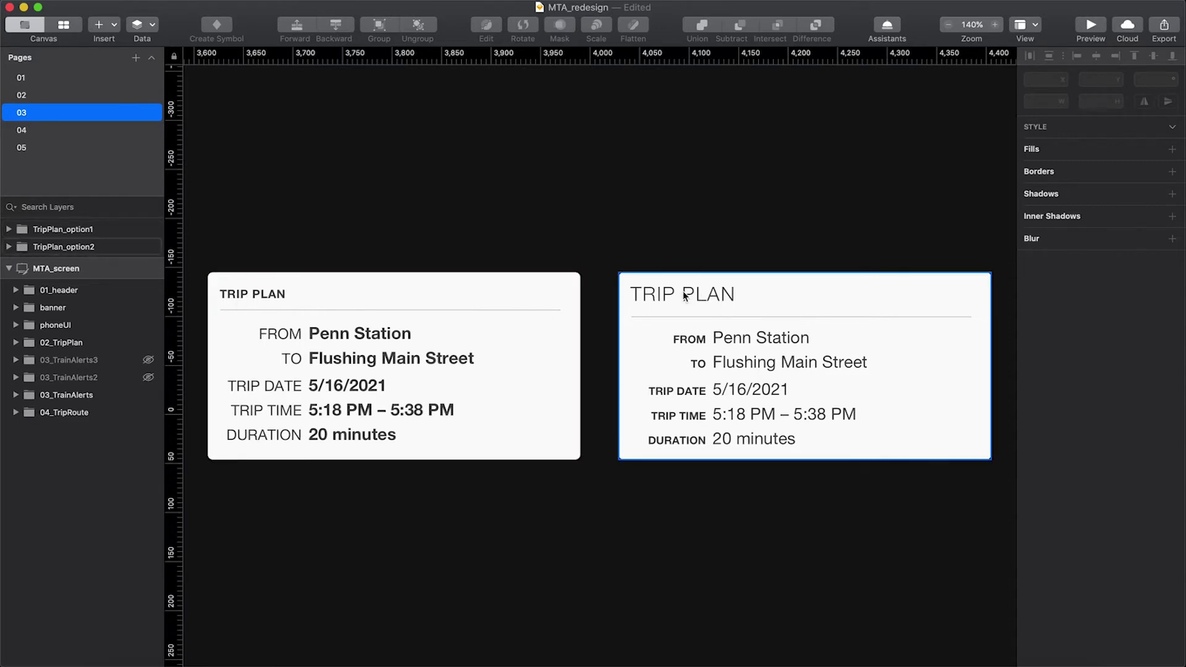
On page 02, select the TRIP PLAN heading plus the FROM, TO, TRIP DATE, TRIP TIME and DURATION labels
click(617, 244)
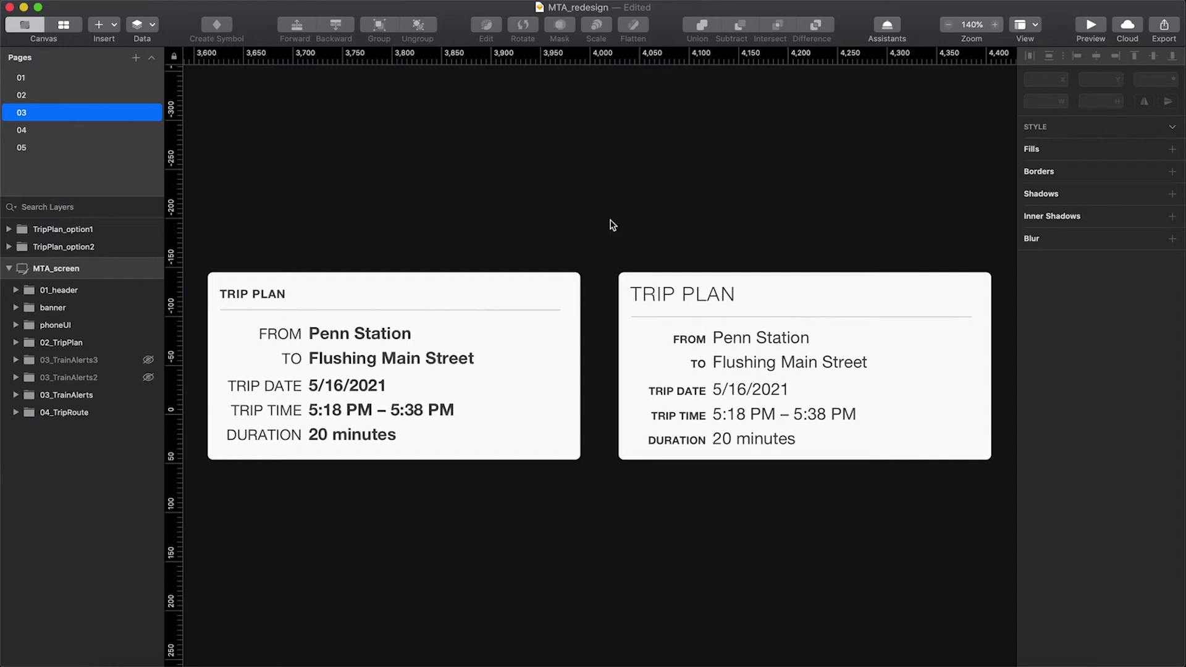
key(Page_Up)
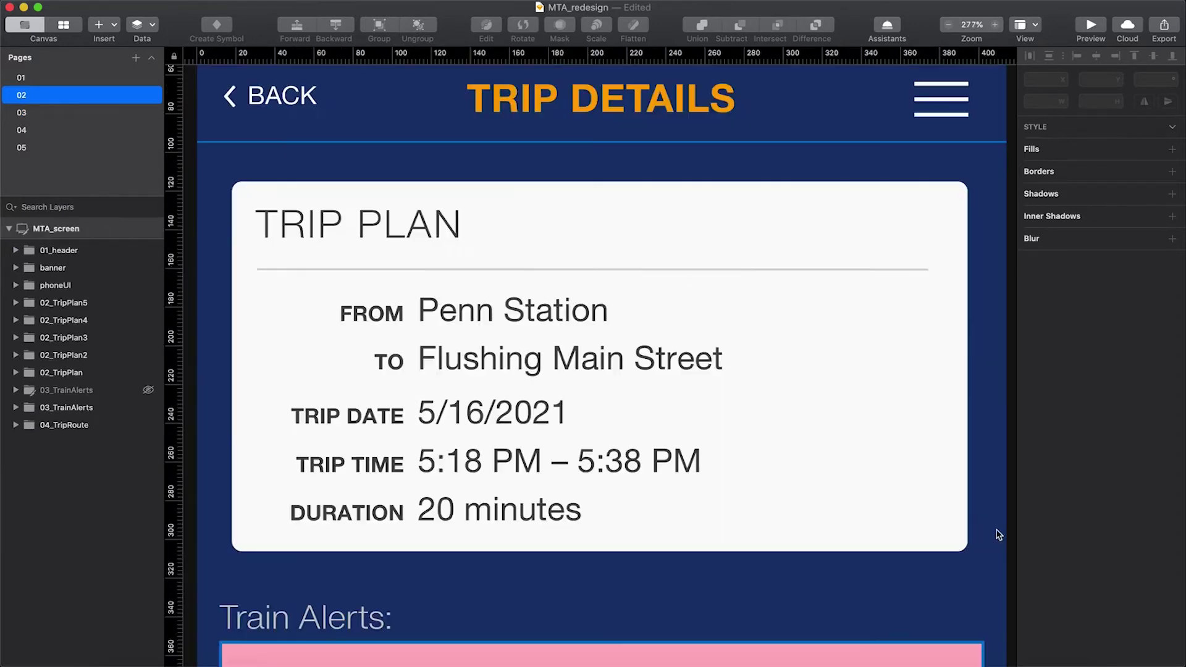
click(424, 224)
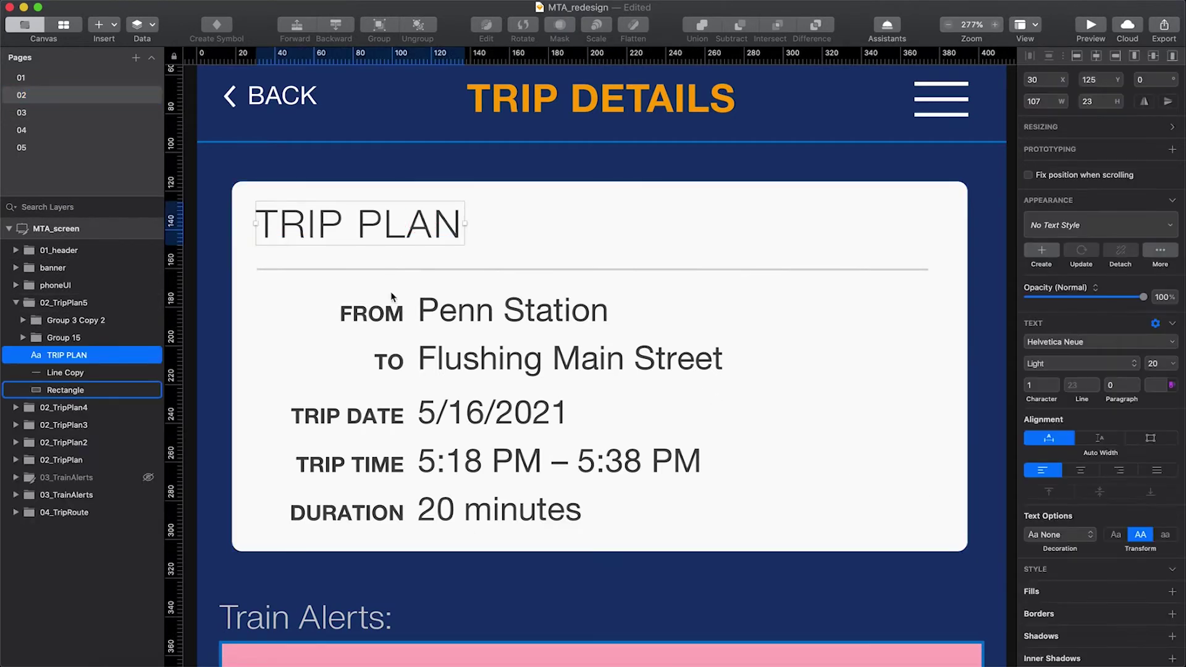
shift+click(369, 314)
shift+click(379, 361)
shift+click(365, 417)
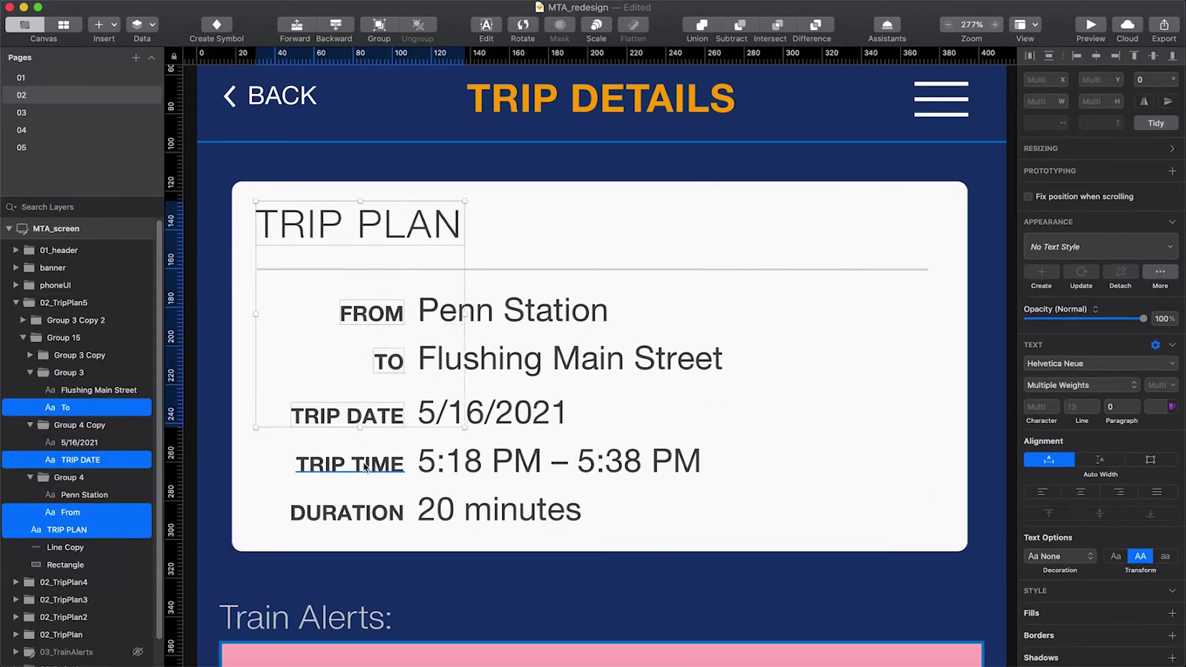
shift+click(306, 467)
shift+click(361, 512)
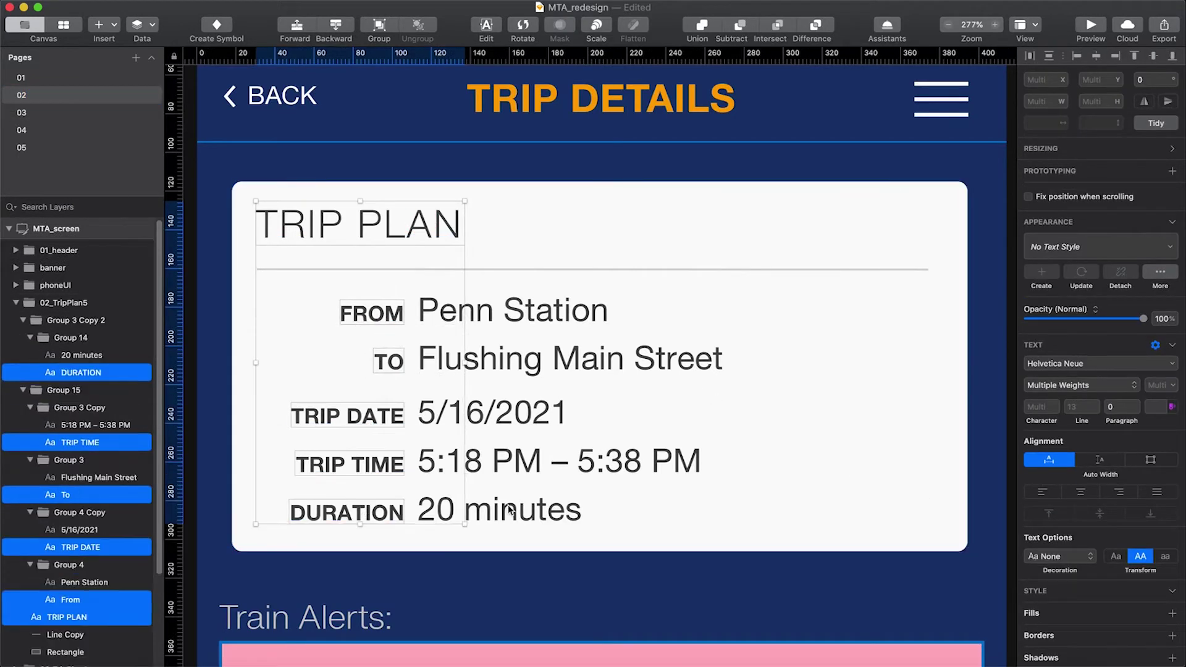
Colour the selected heading and labels with the navy document swatch
click(1162, 406)
click(1034, 658)
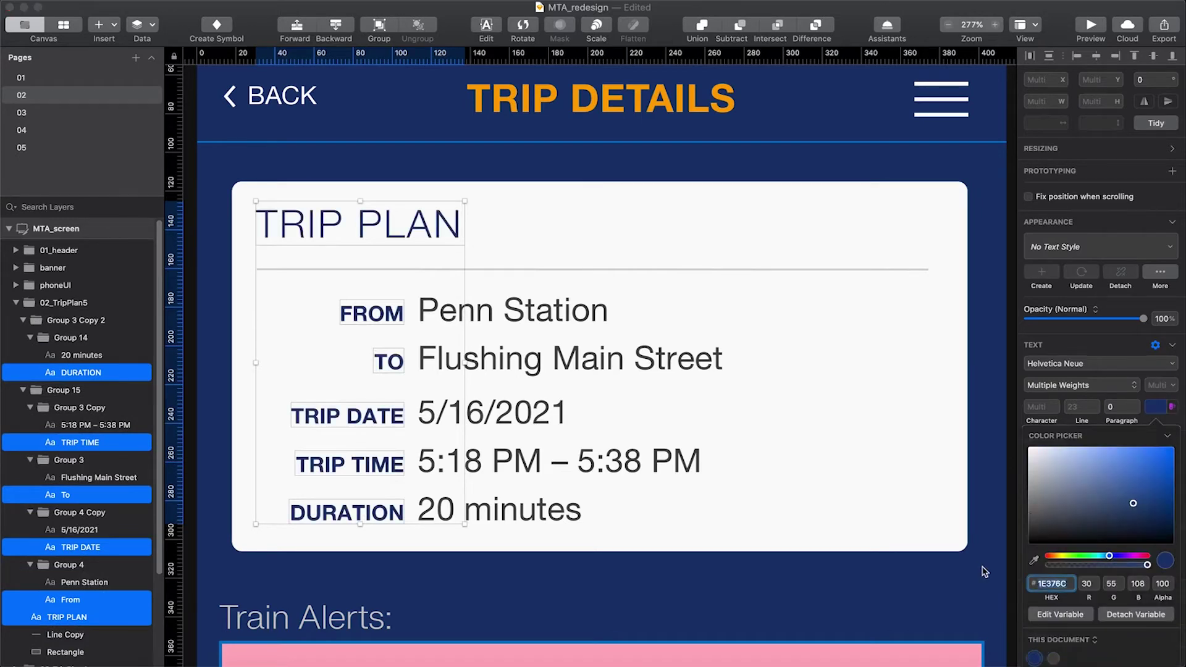
click(990, 567)
click(993, 571)
scroll(218, 438, down, 10)
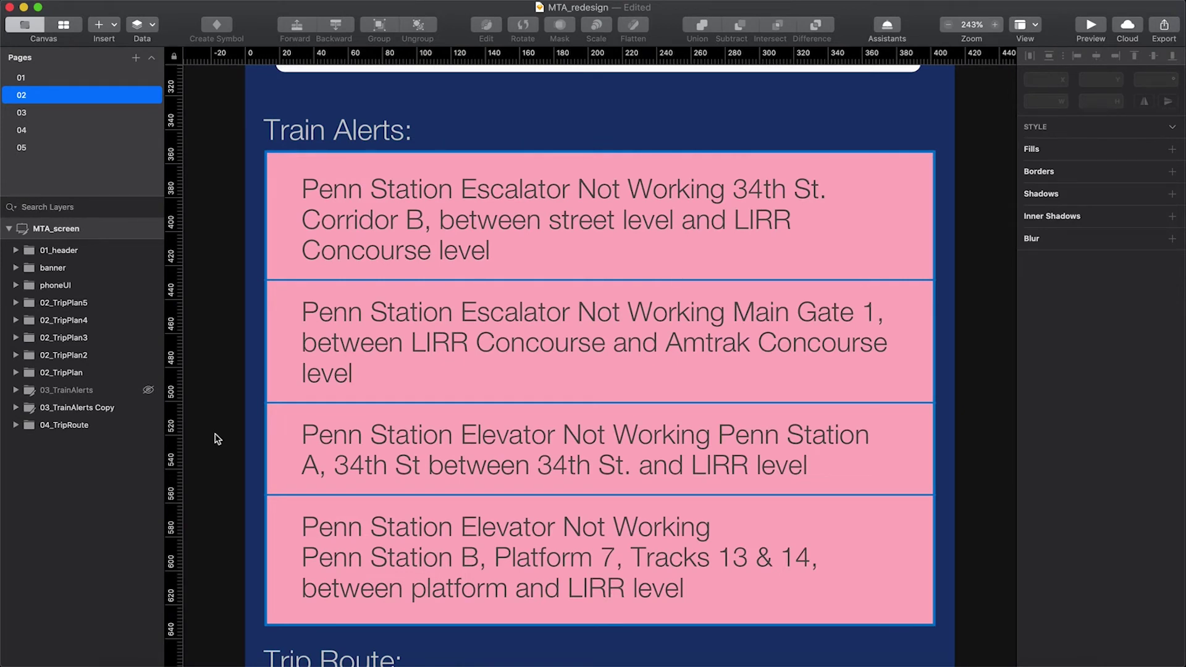
Reveal the Train Alerts variants, ending on page 03's version with red warning icons beside each alert
click(148, 390)
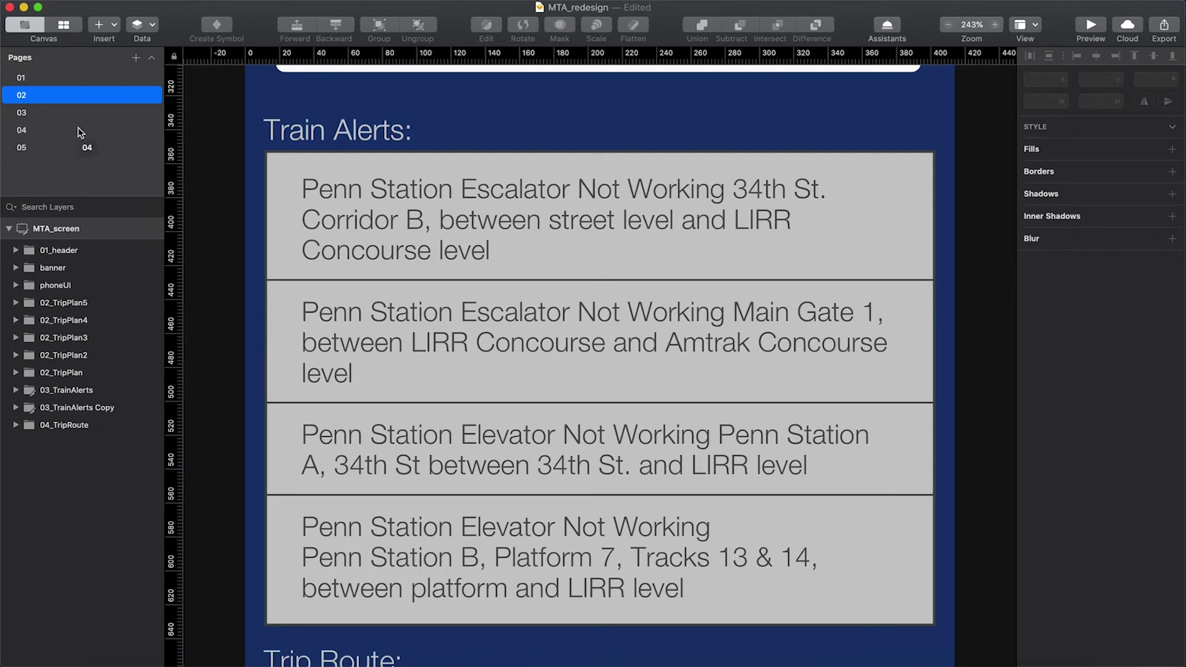
click(44, 115)
click(202, 307)
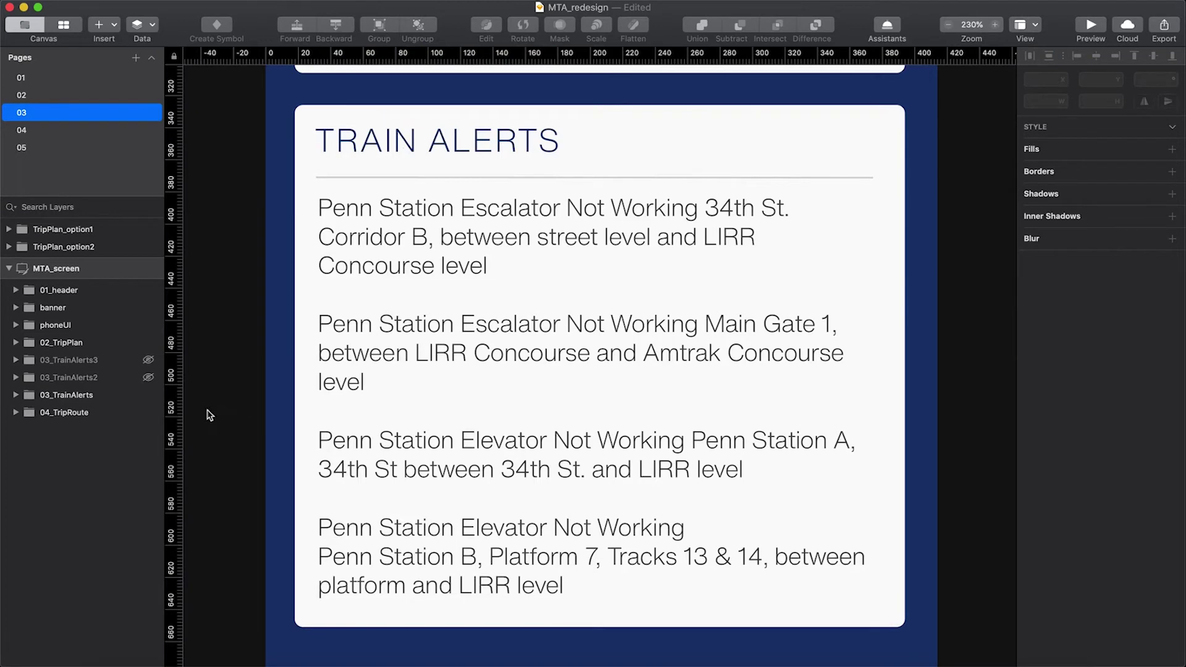
click(147, 378)
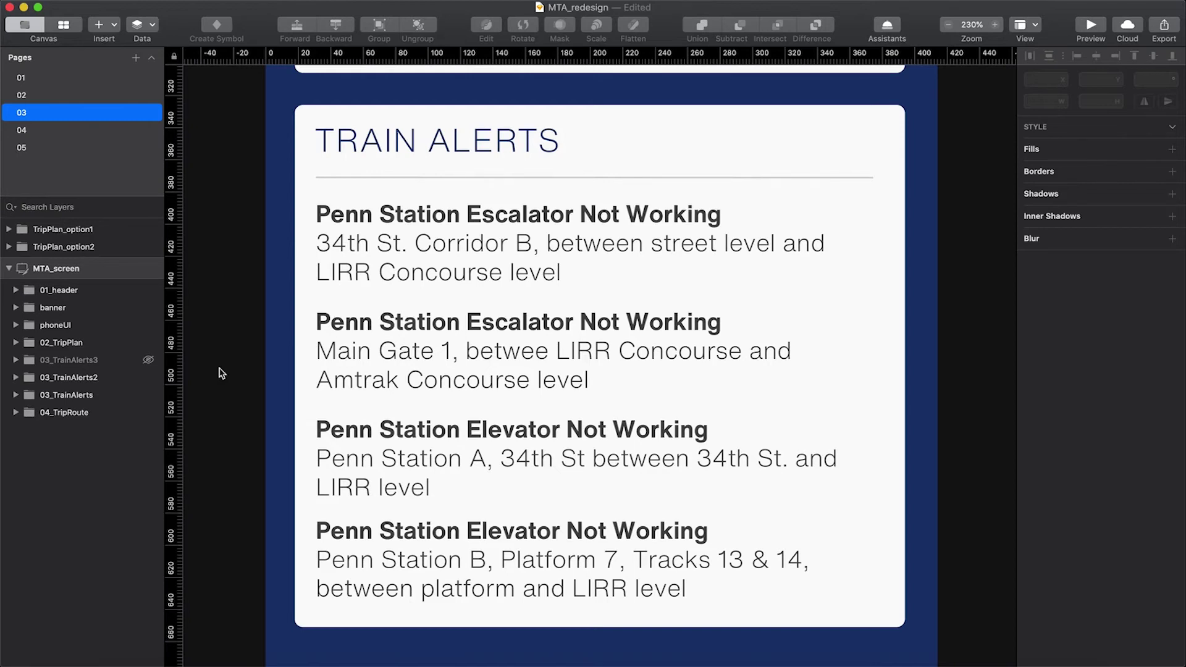
click(148, 360)
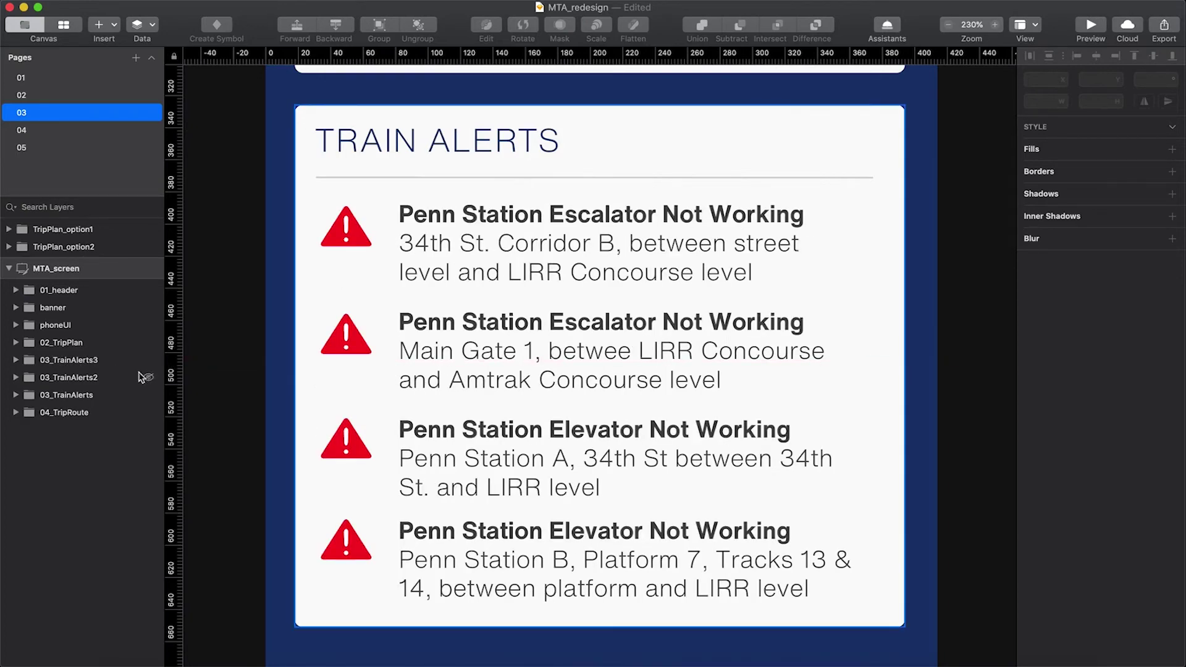
scroll(200, 359, down, 7)
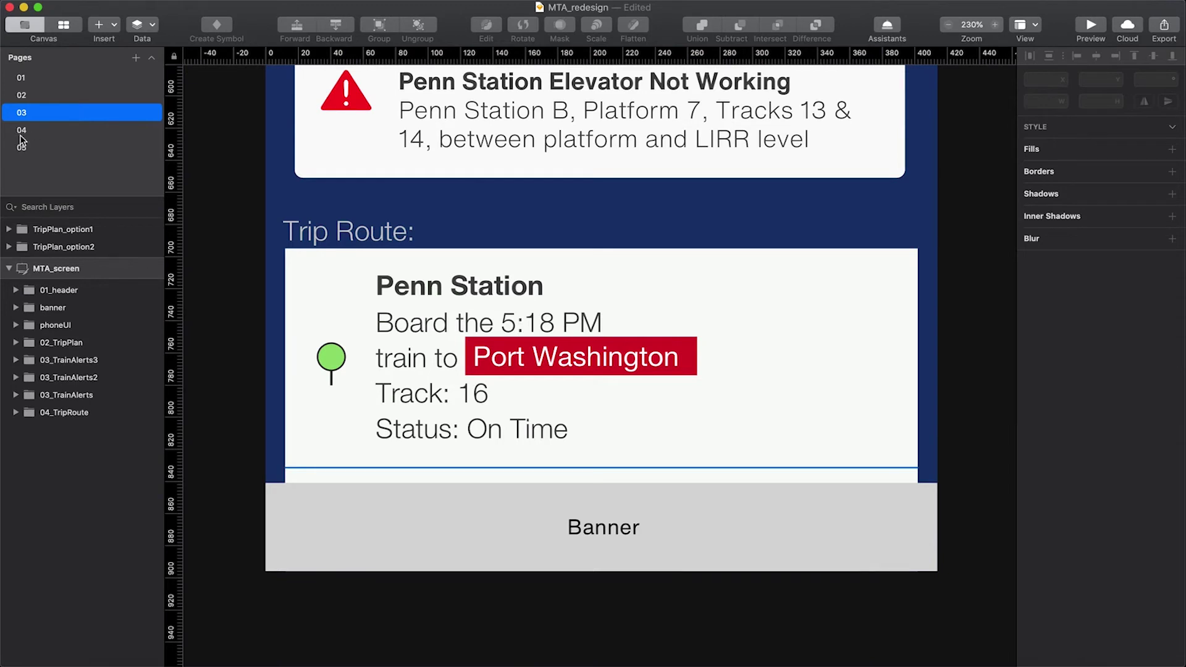
On page 04, delete the Track and Status lines from the boarding text
click(45, 135)
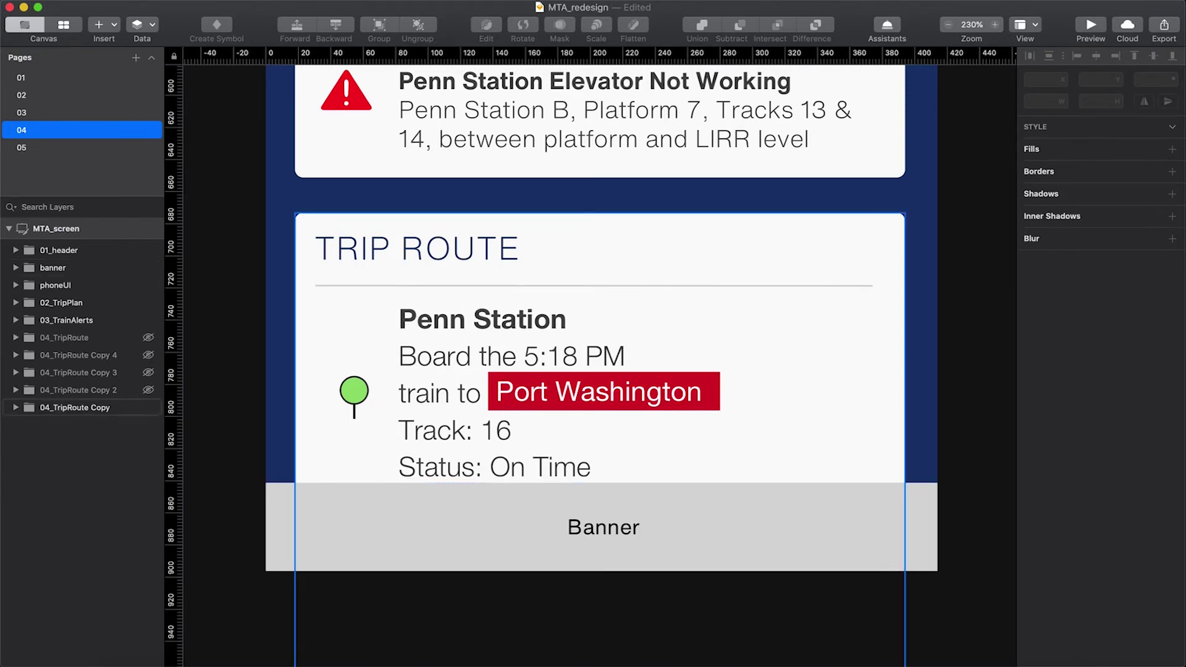
double_click(431, 430)
double_click(431, 430)
key(Left)
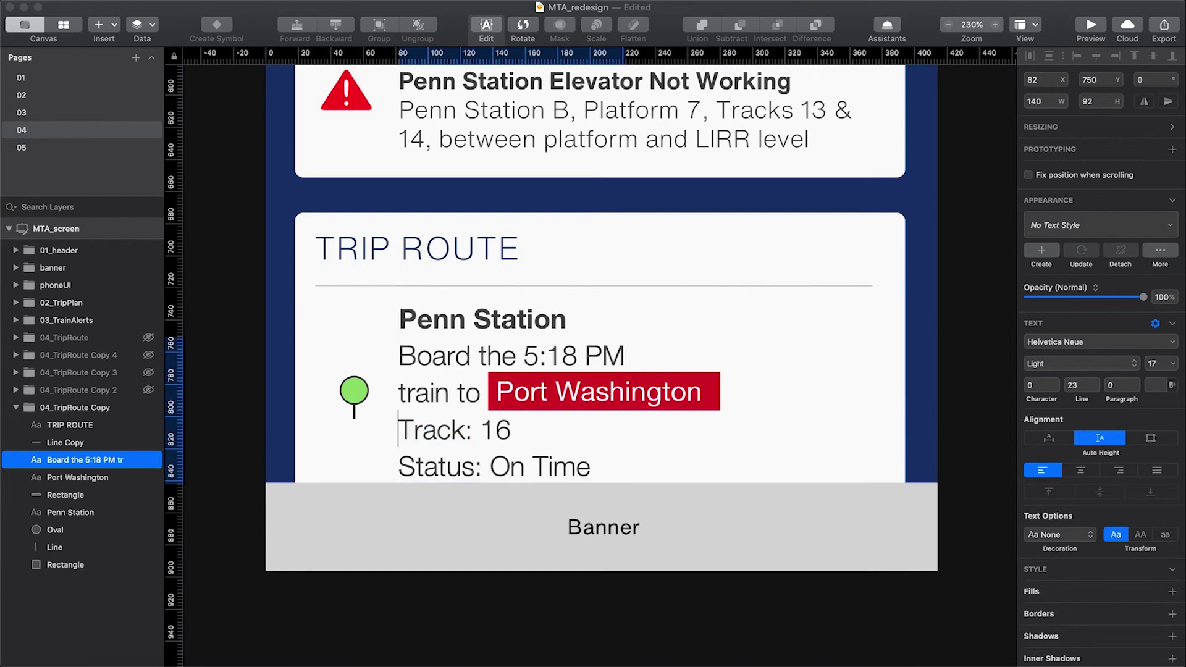
key(shift+Down)
key(shift+Down)
key(BackSpace)
key(BackSpace)
key(Escape)
key(Escape)
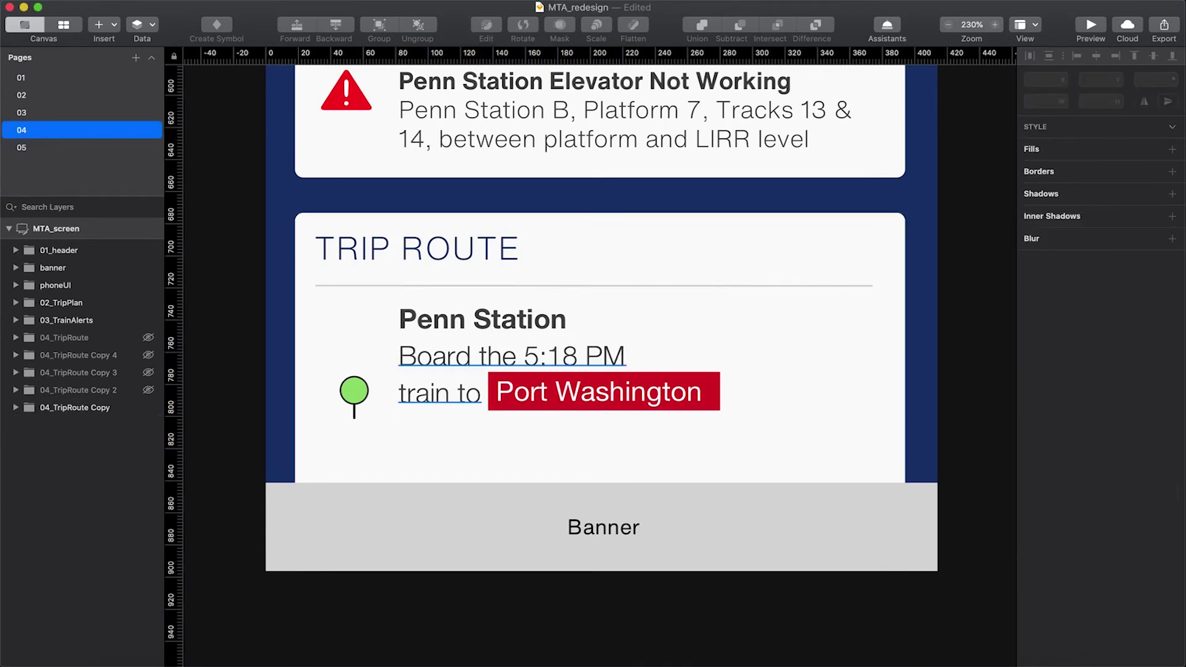
Widen the boarding text to one line and move Port Washington left beneath it
click(512, 371)
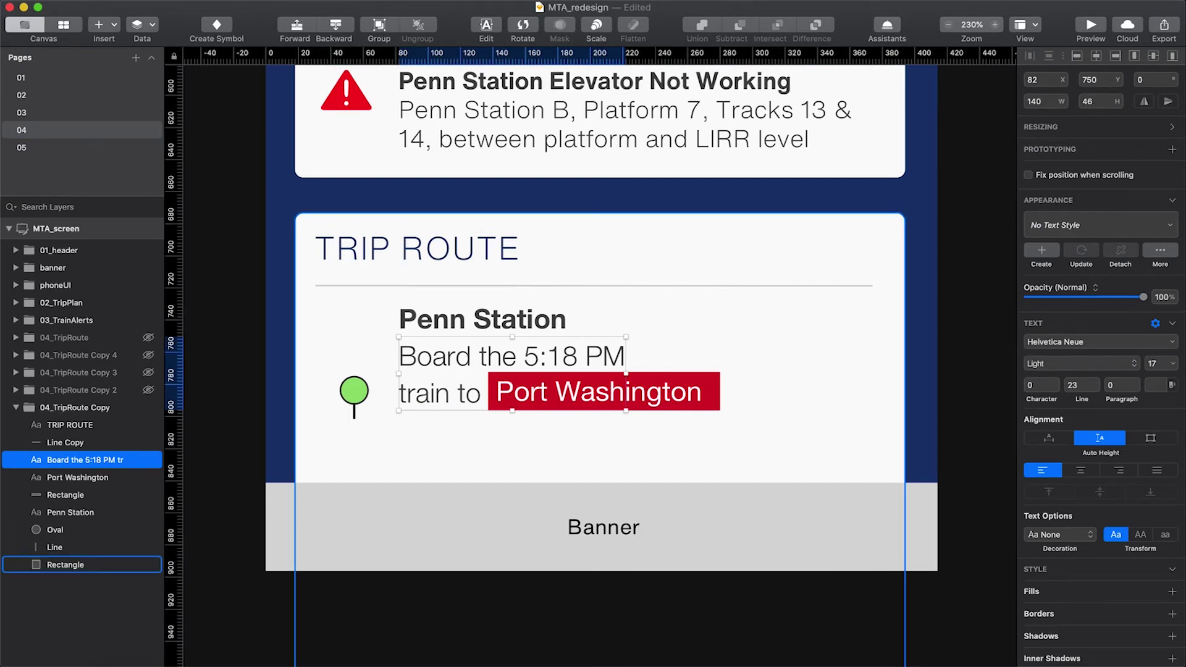
drag(626, 374, 745, 375)
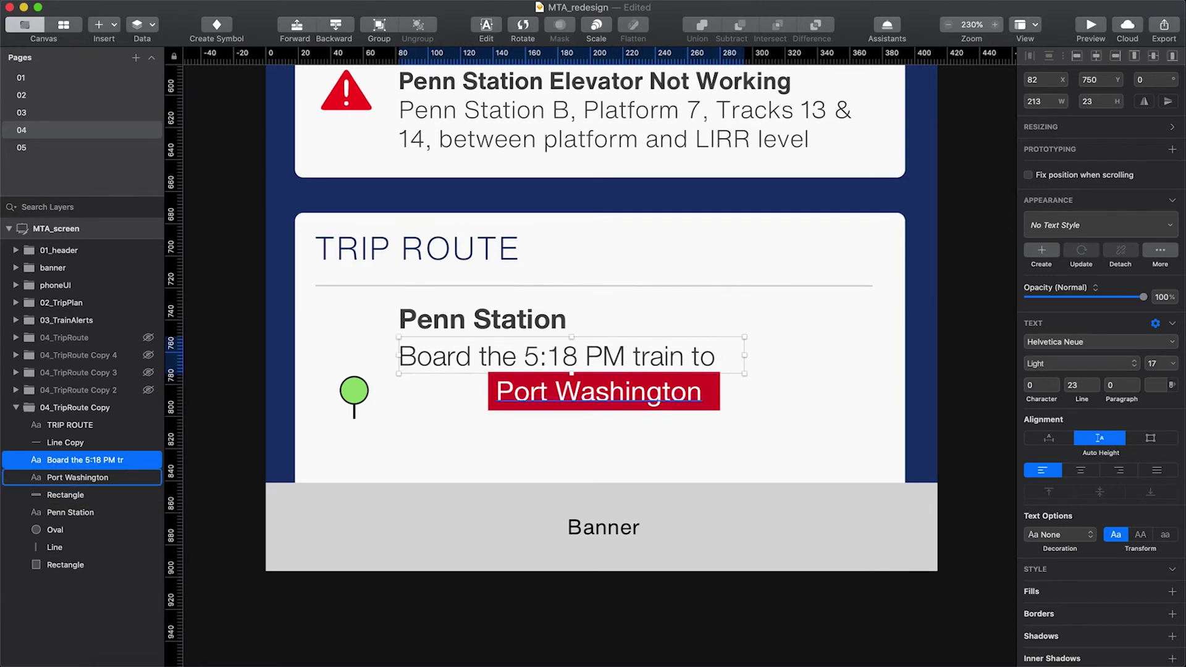
click(492, 391)
shift+click(492, 392)
drag(492, 392, 403, 392)
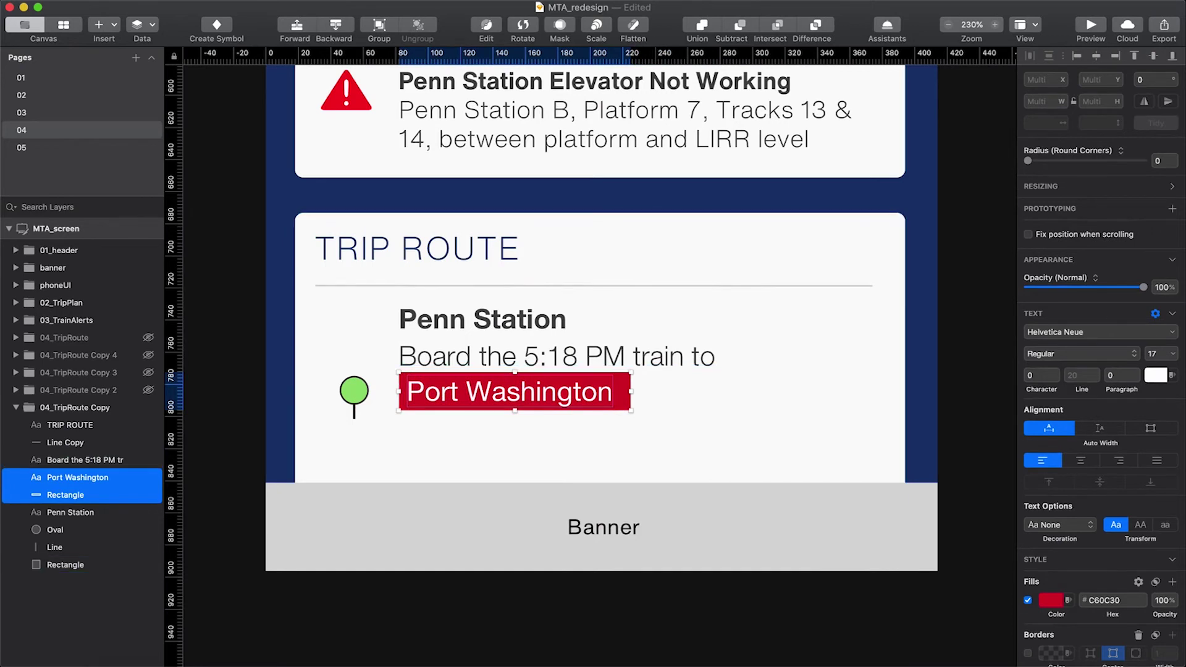
click(235, 415)
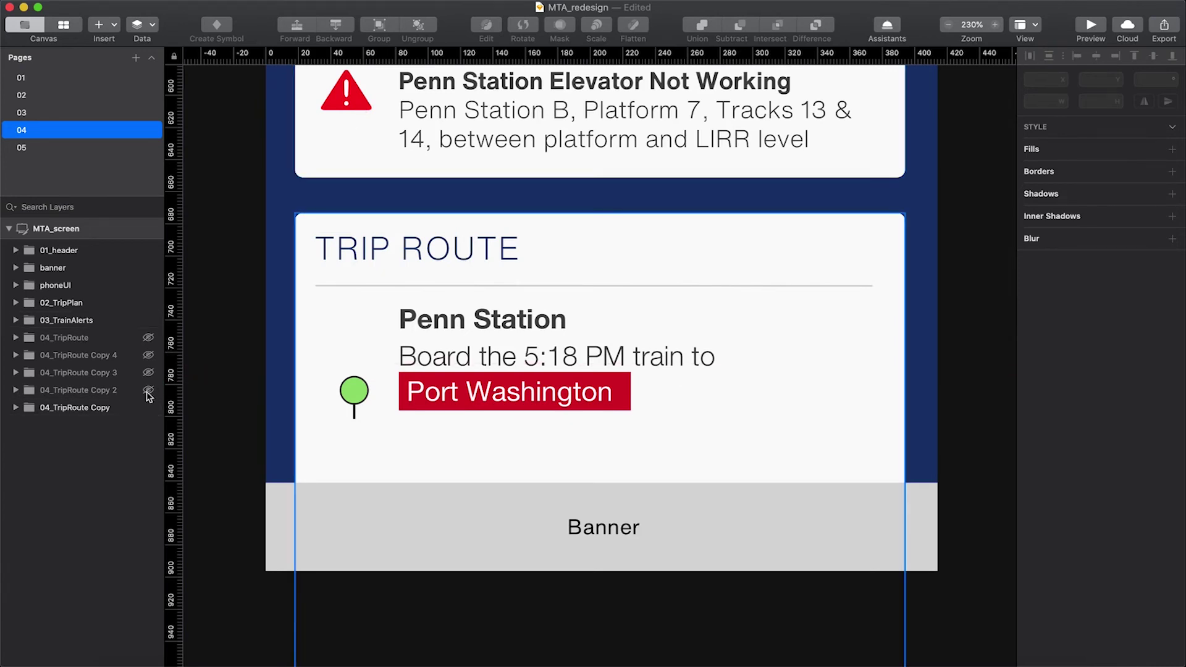
Reveal the Trip Route versions with the rounded Port Washington tag, TRACK 16 label and ON TIME badge
click(148, 391)
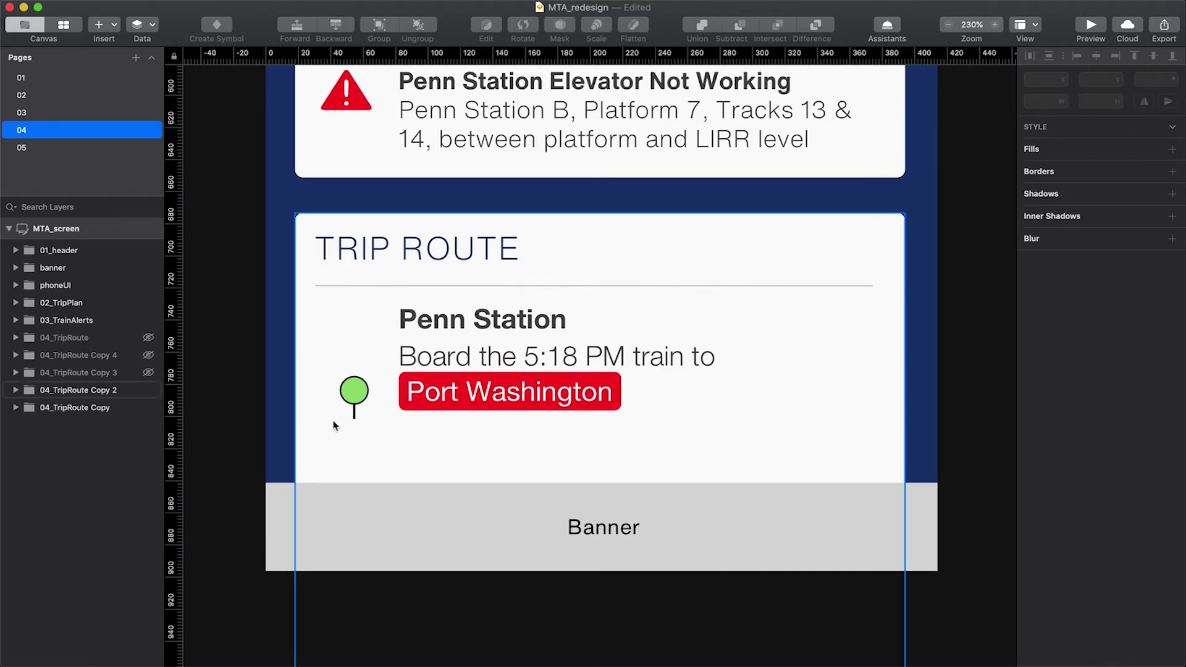
click(148, 374)
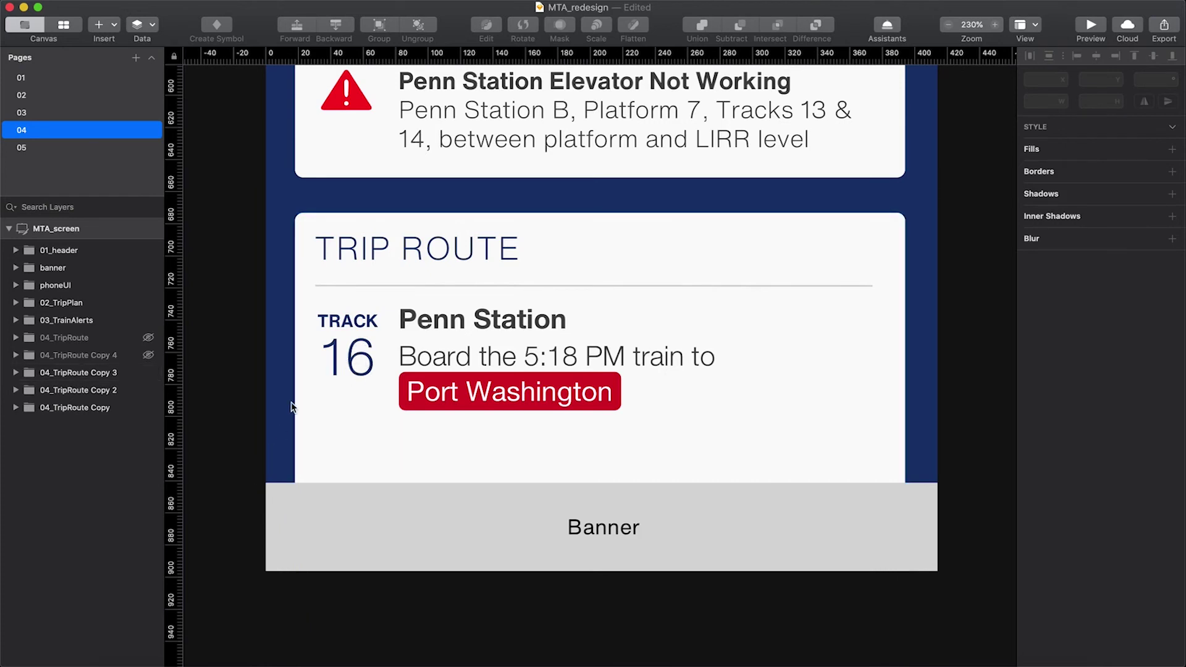
key(super+z)
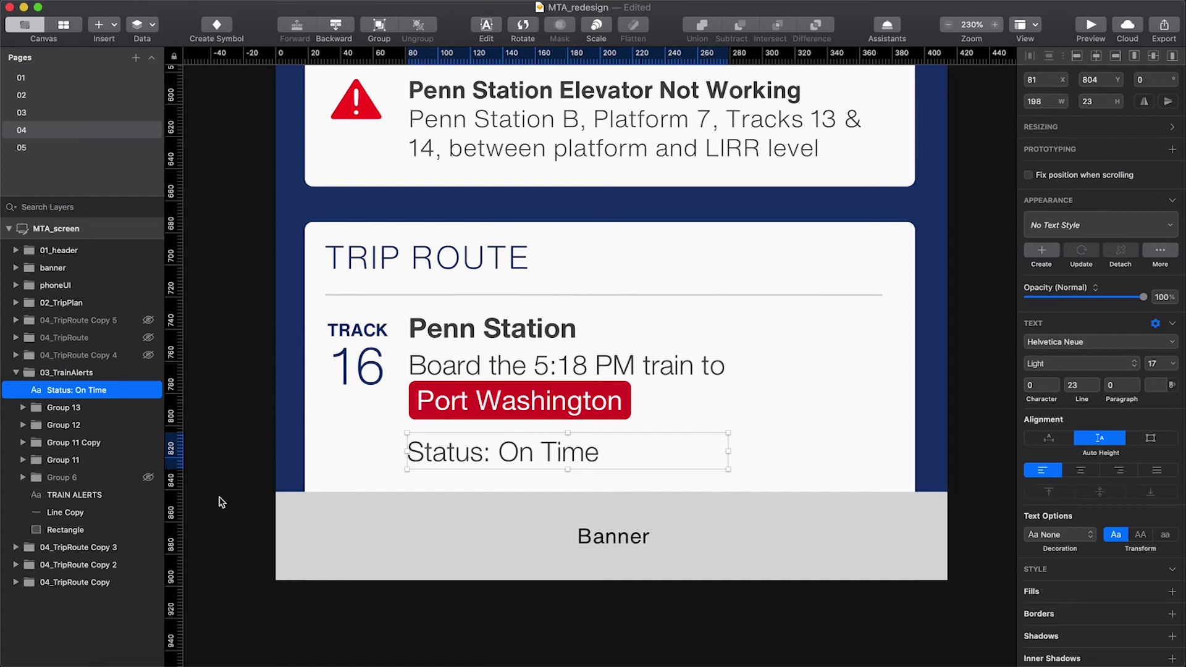
key(super+z)
key(super+z)
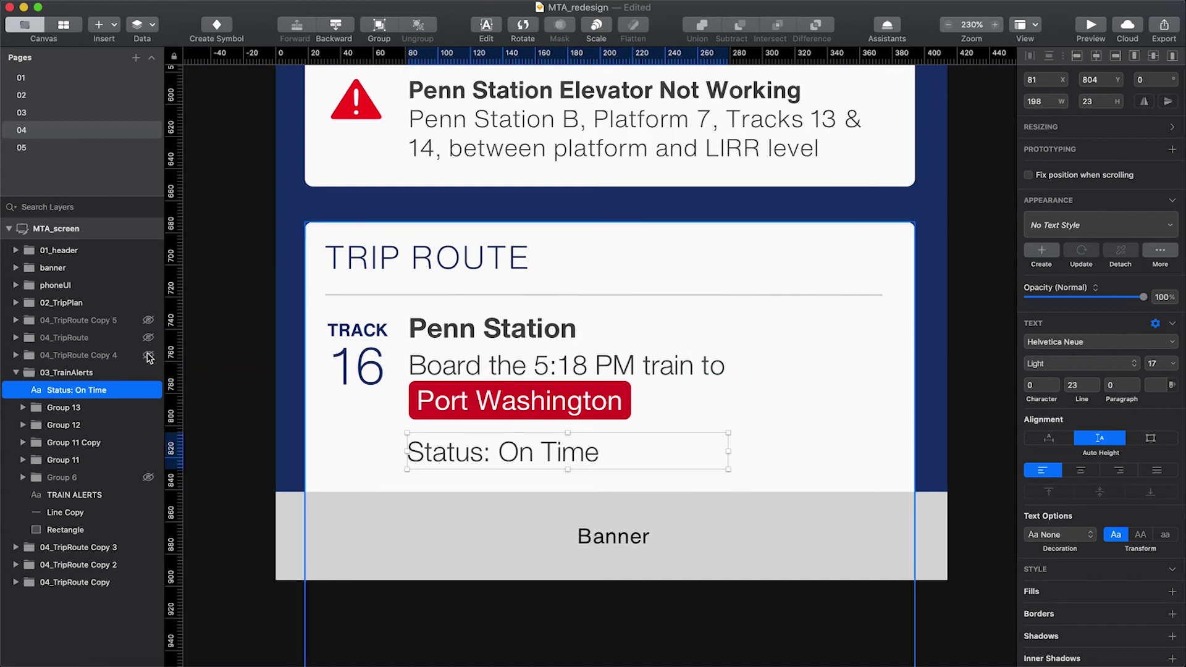
click(266, 460)
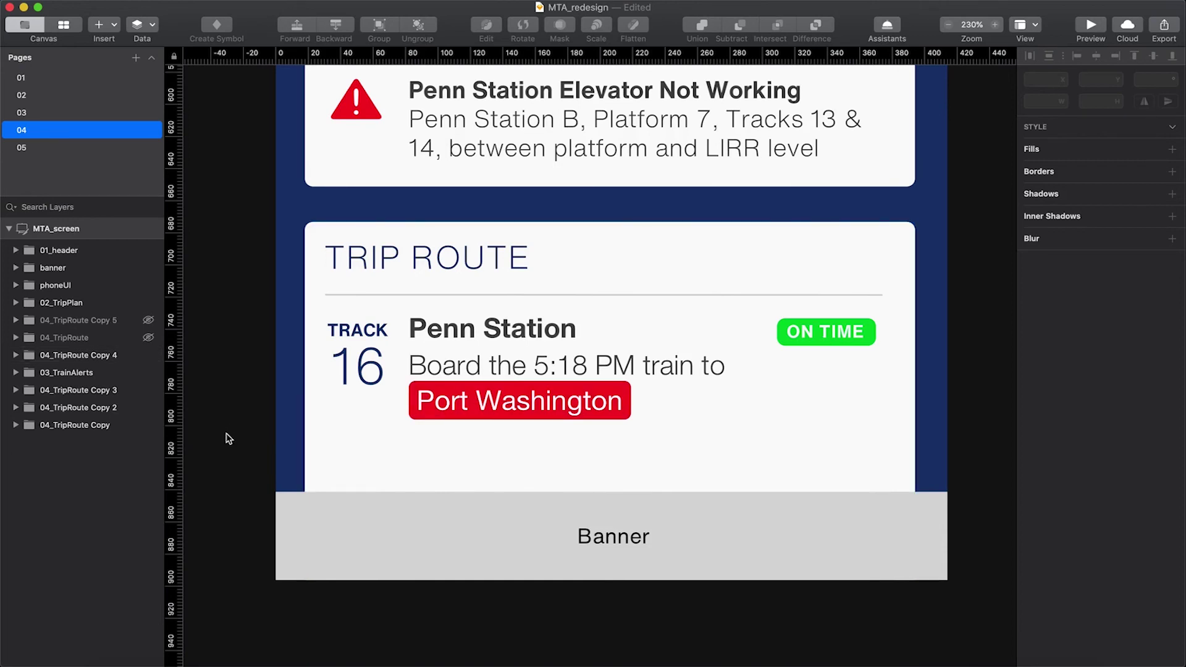
Reveal the timeline dot and line version, then compare it against page 01's original design
click(149, 337)
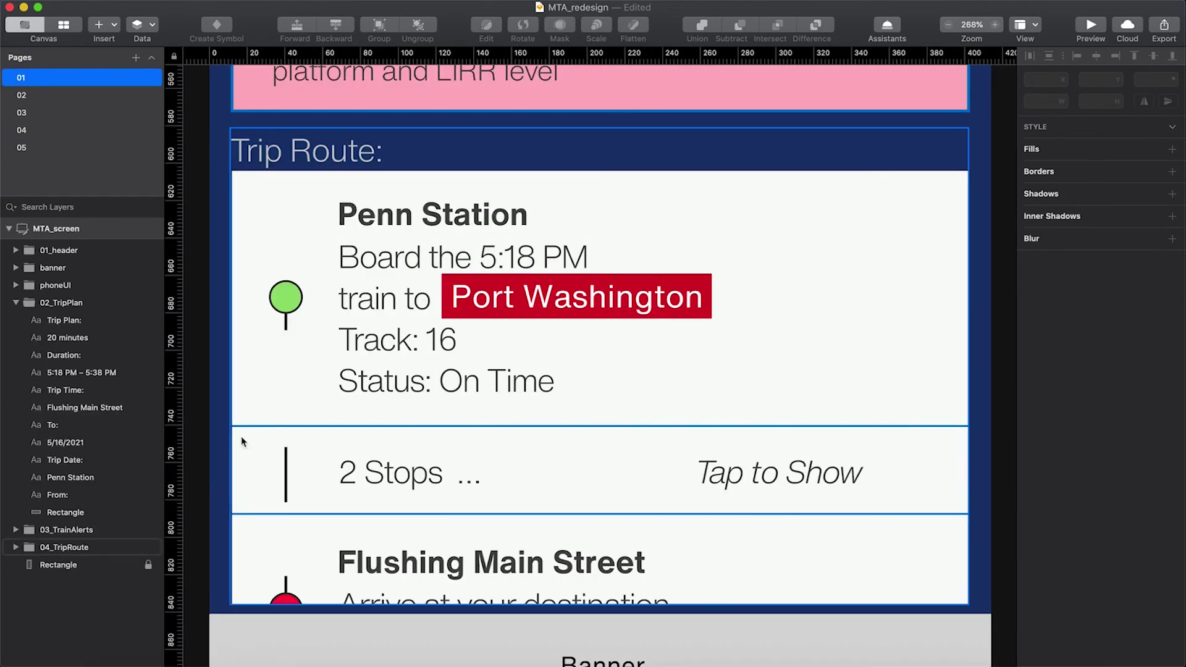
click(21, 77)
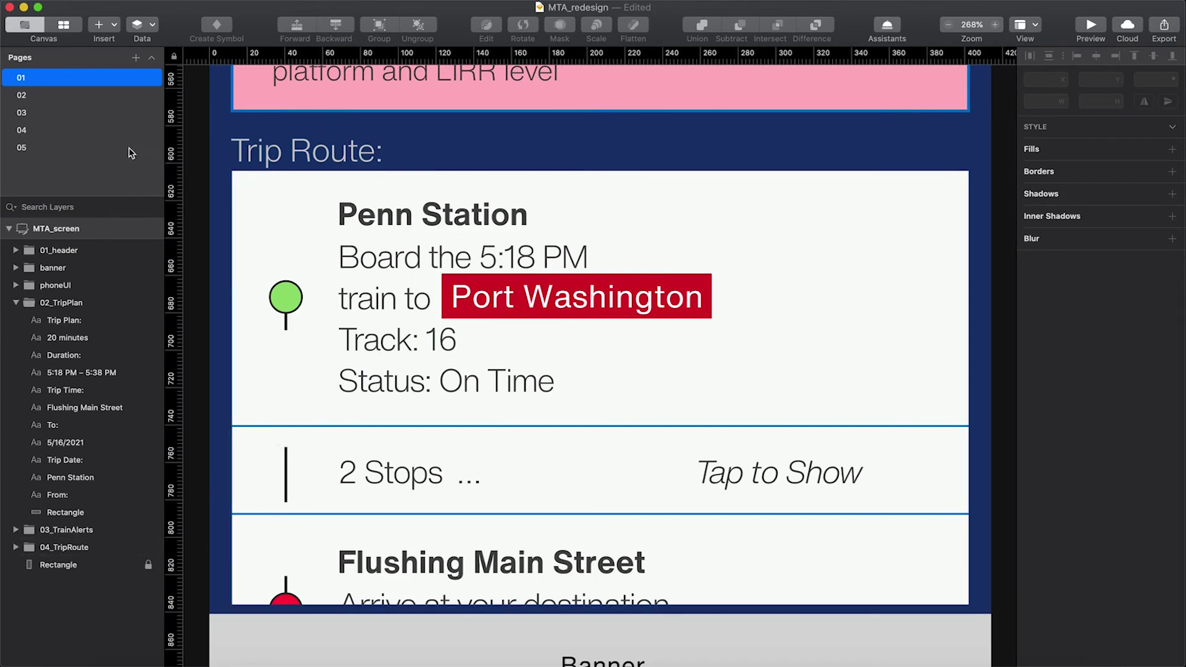
click(56, 131)
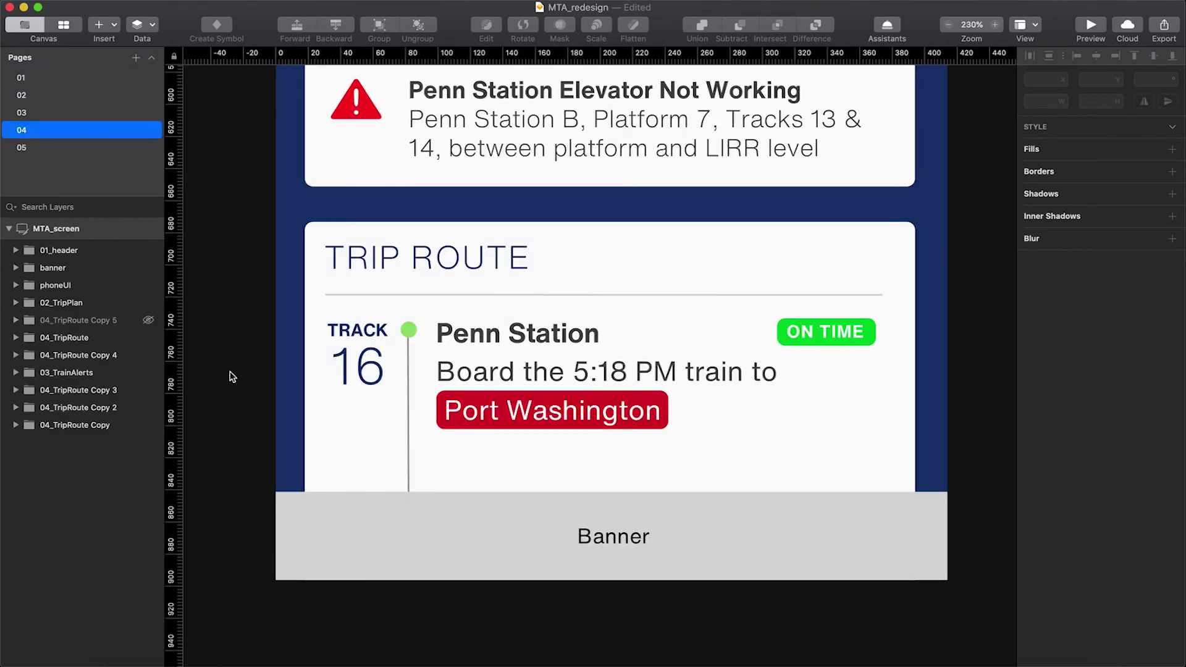
Fill the timeline dot with the ON TIME badge green and reveal the Woodside stop
double_click(408, 329)
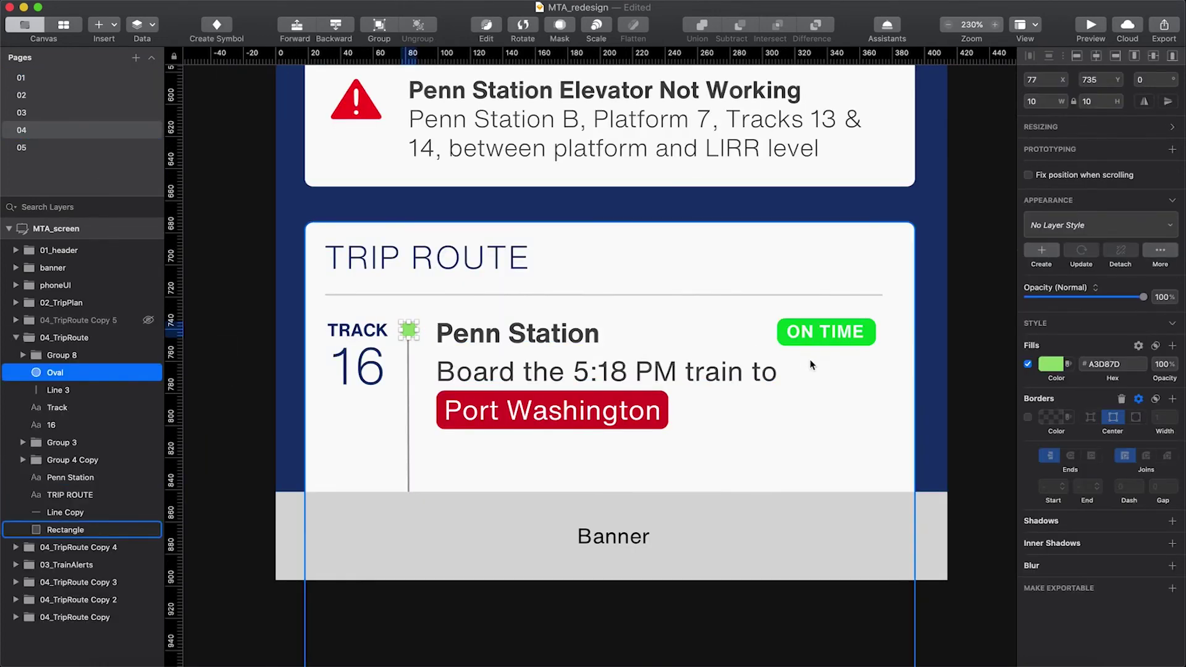
key(ctrl+c)
click(791, 342)
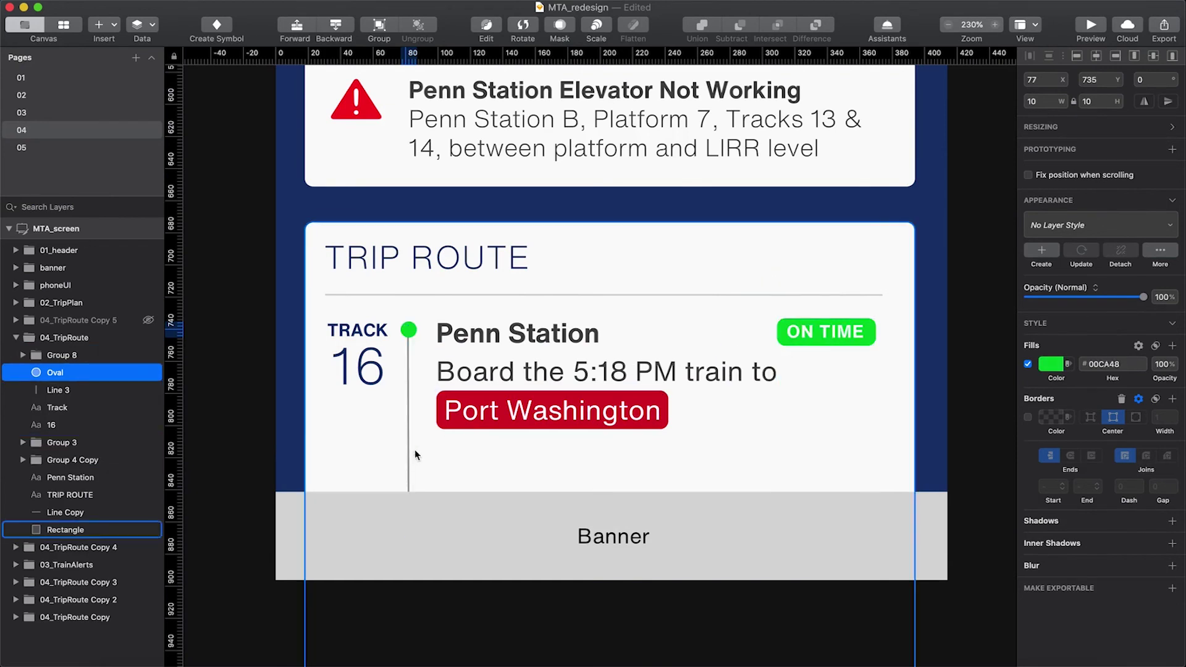
key(Escape)
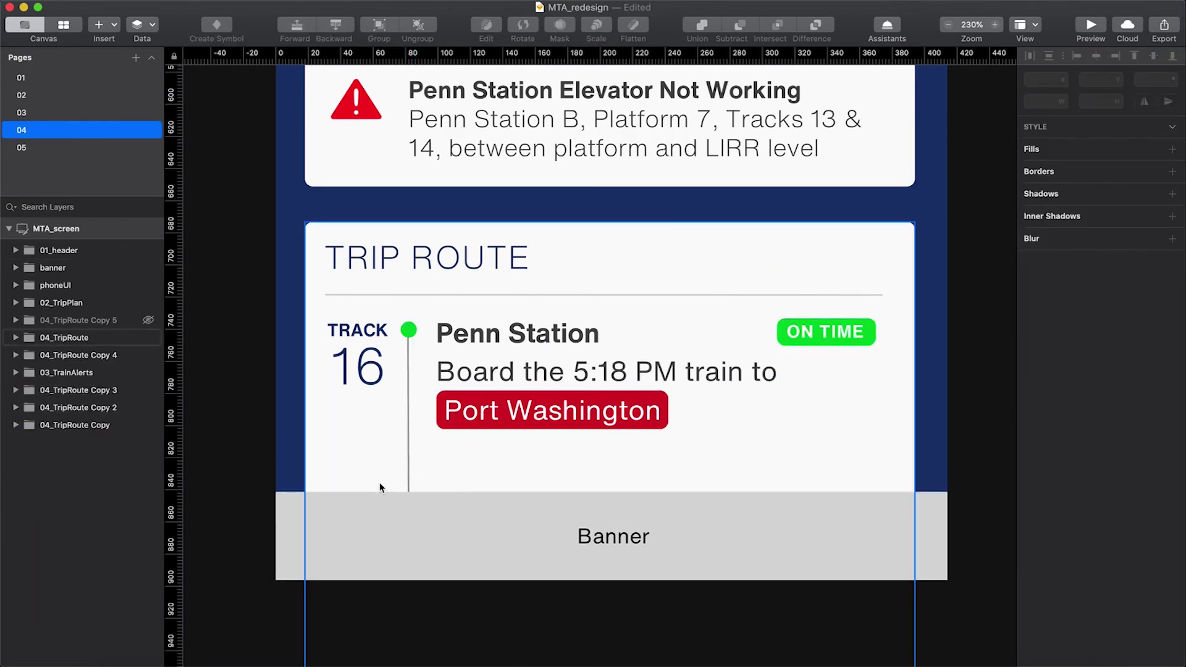
click(148, 320)
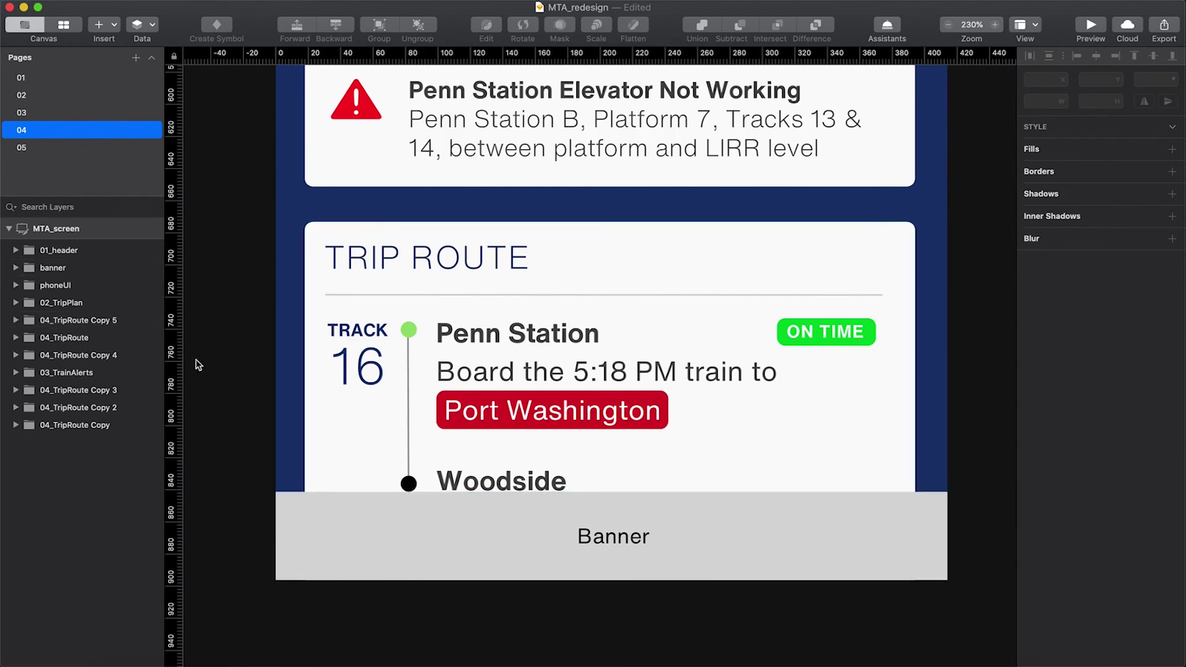
key(Page_Down)
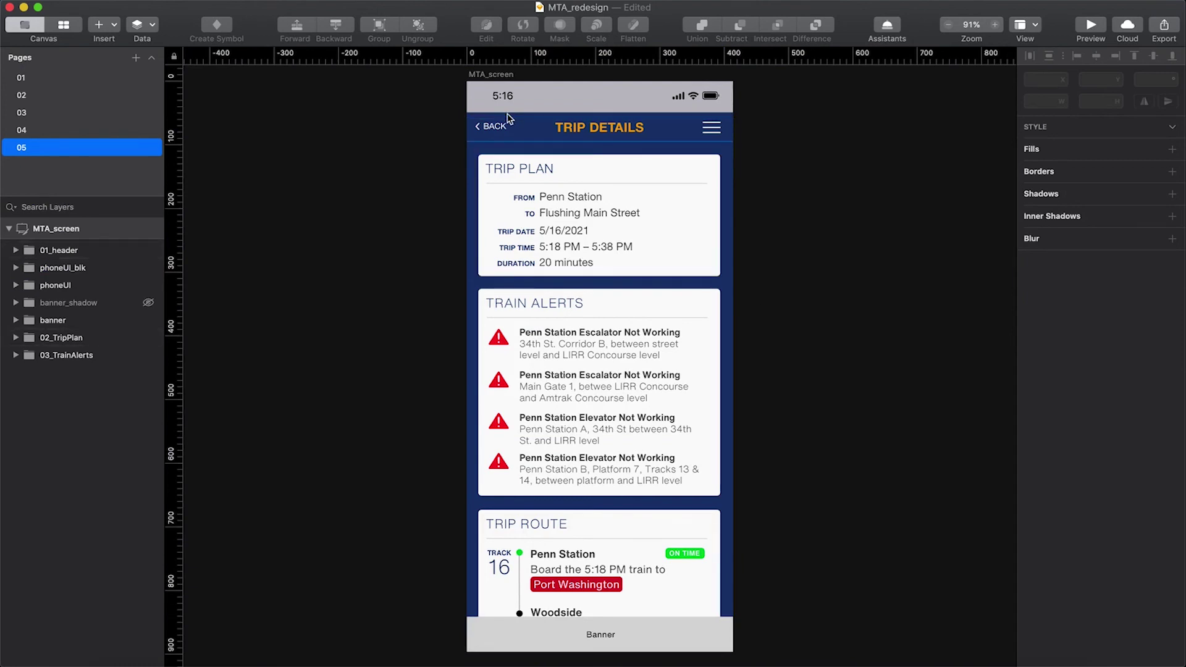
Delete the grey status bar background at the top of the phone screen
drag(460, 73, 766, 144)
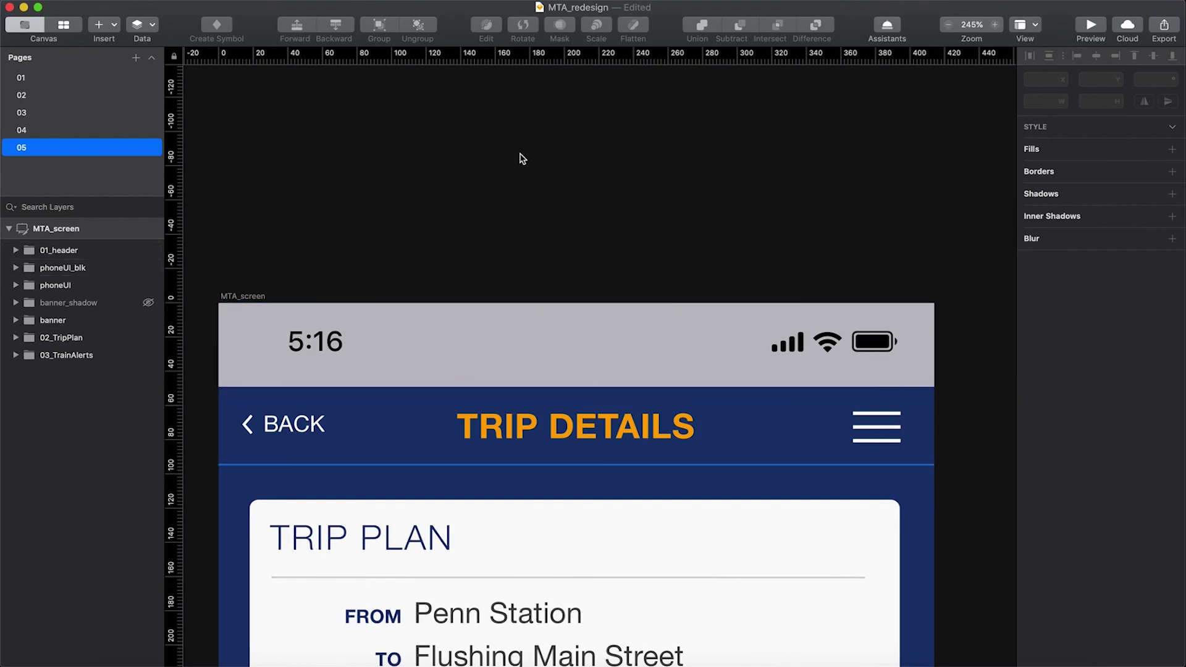
click(503, 327)
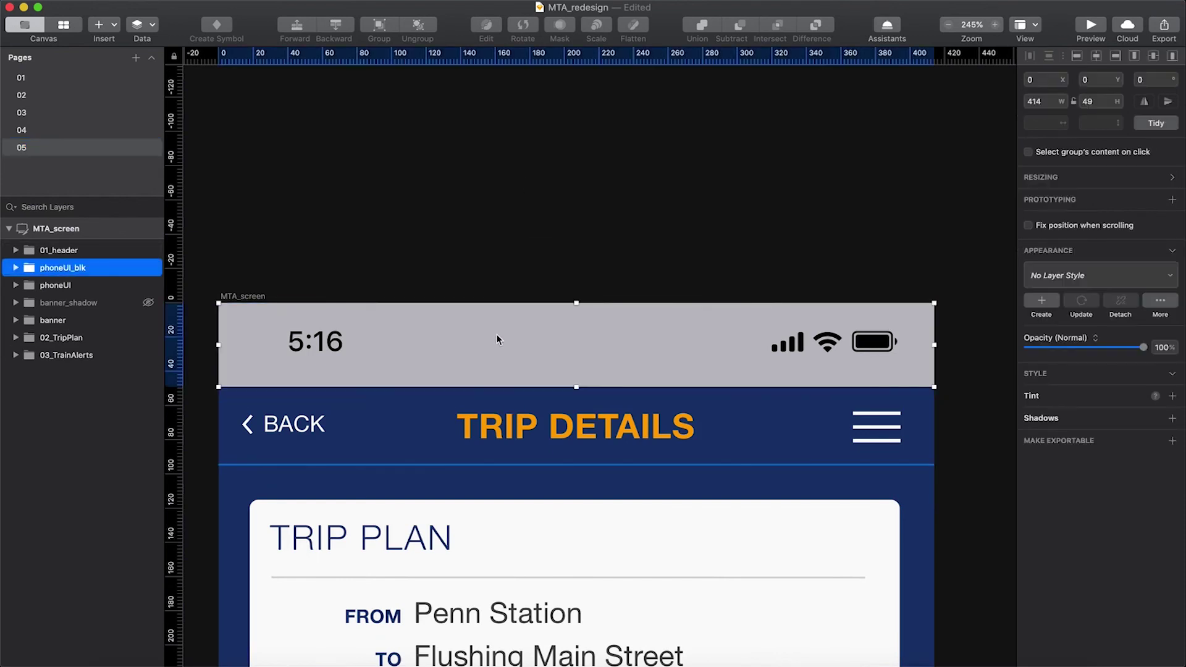
key(Delete)
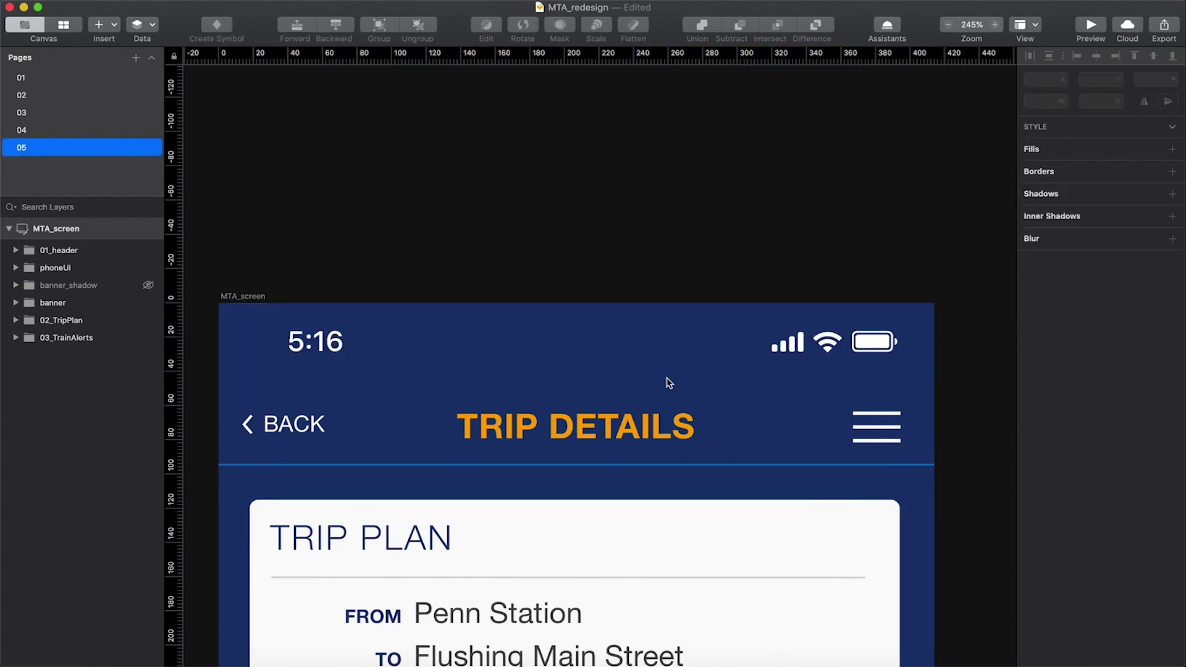
Give the menu icon's three lines a Round line cap
super+click(877, 414)
shift+click(880, 428)
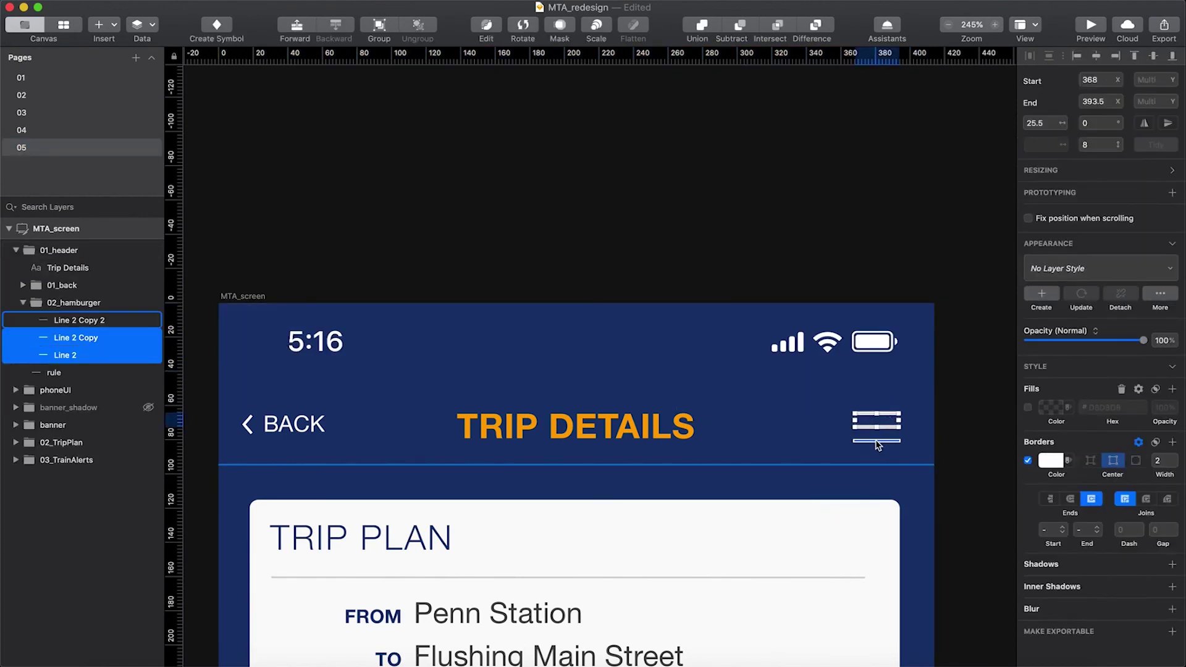
shift+click(876, 441)
click(1069, 499)
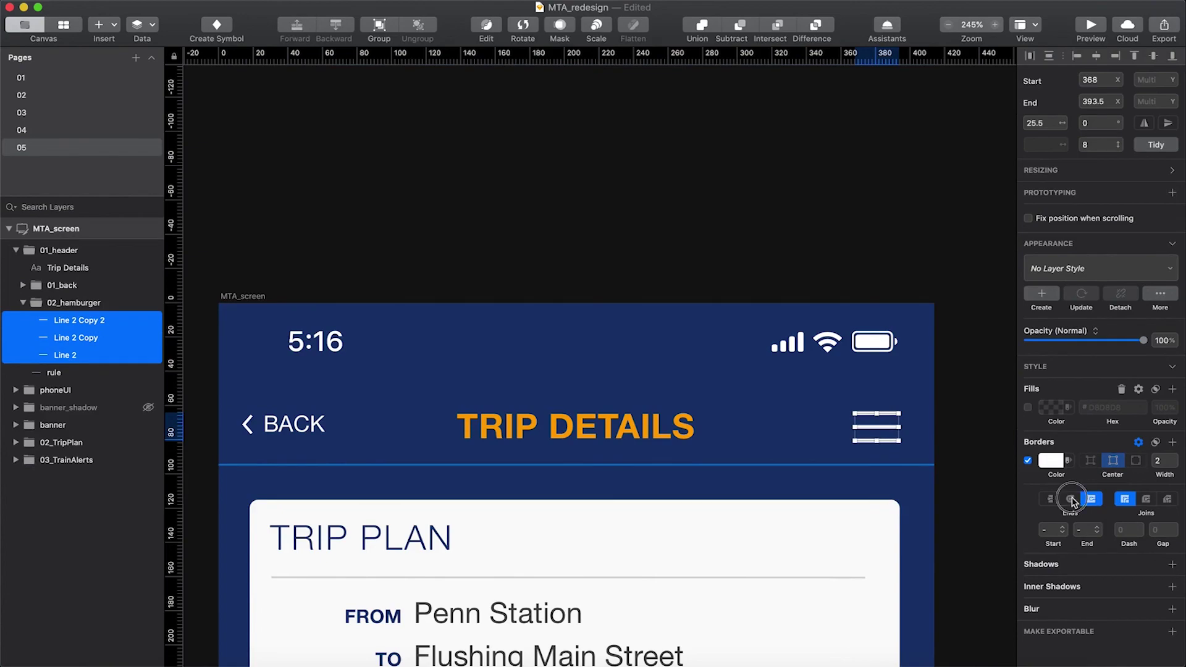
click(955, 537)
scroll(798, 563, down, 20)
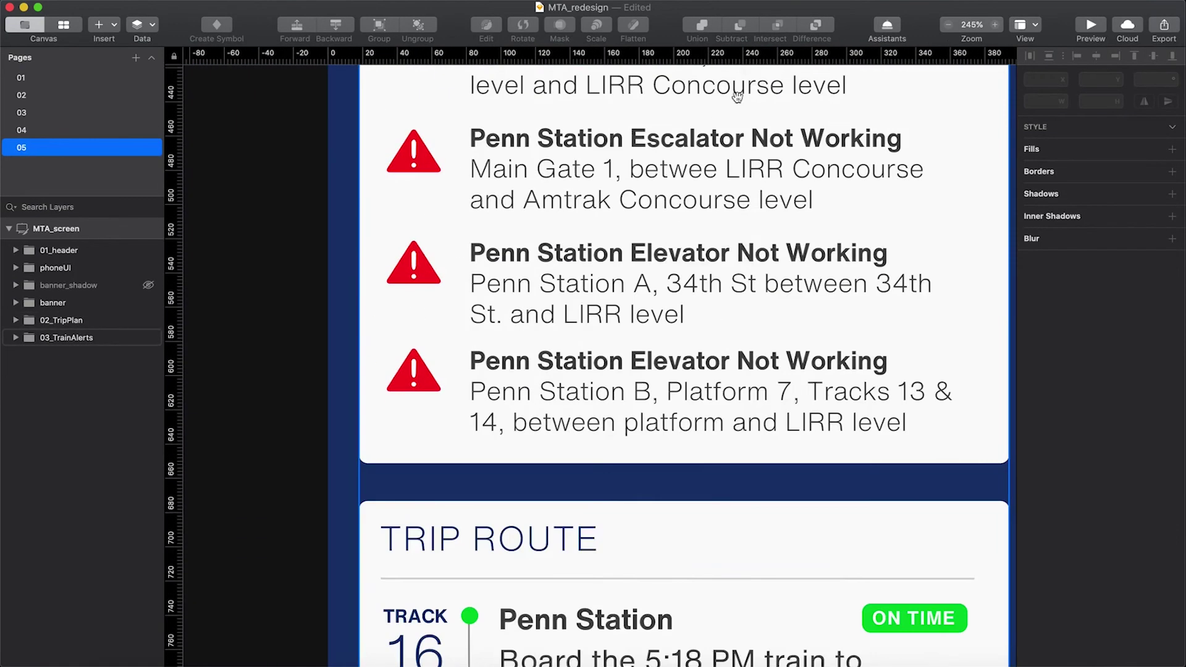
scroll(687, 490, down, 3)
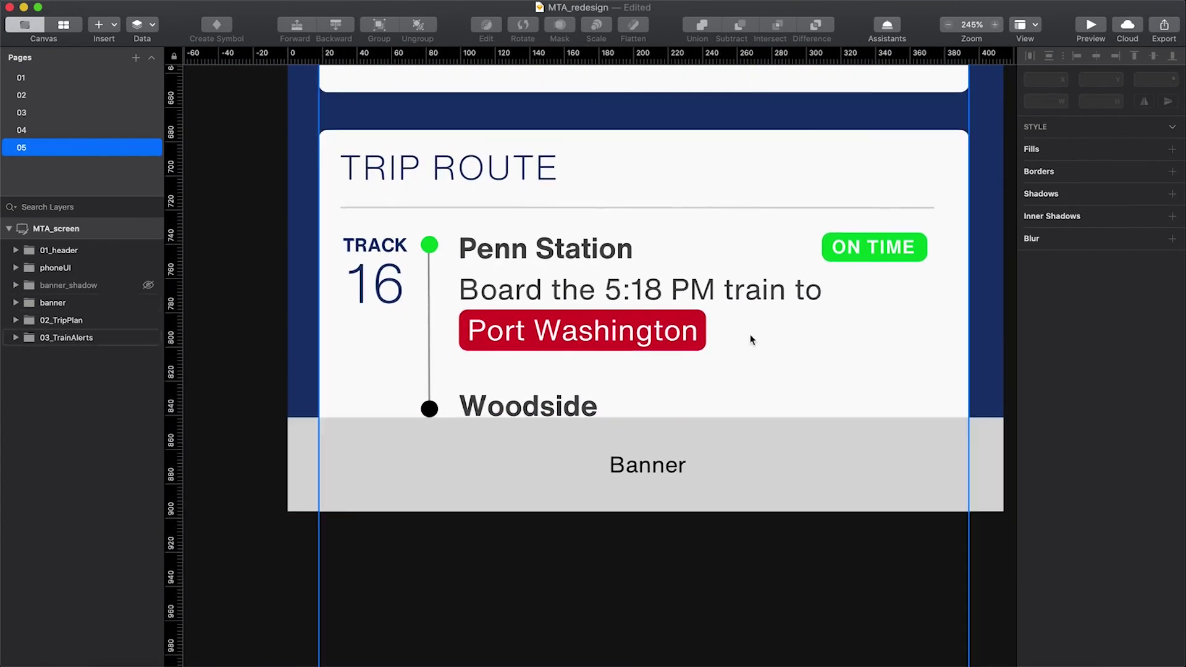
click(743, 494)
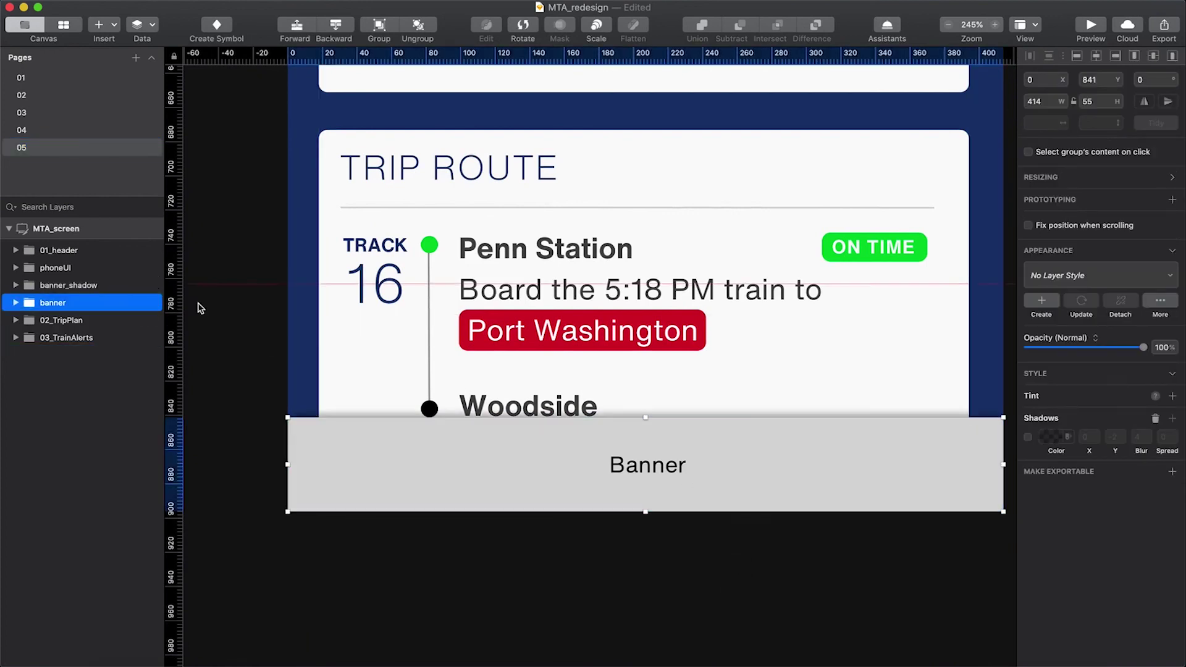